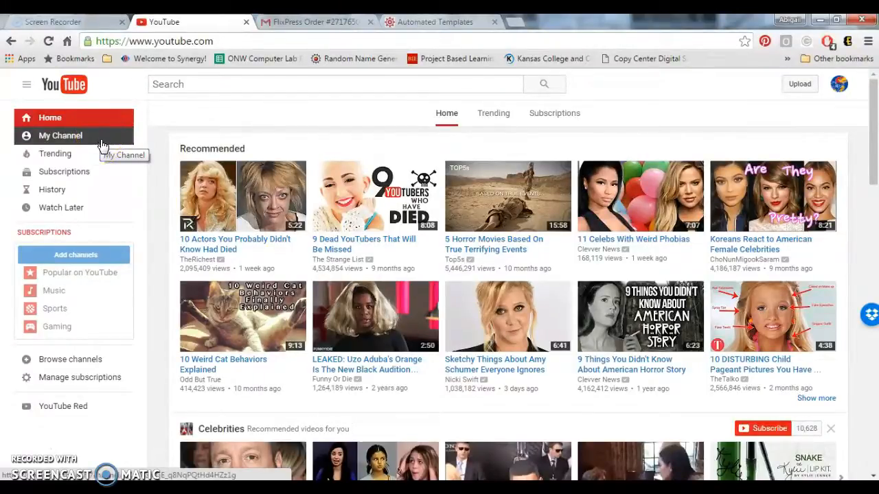
- Open the video editor from the channel's Video Manager and add the "Scout on a walk" clip to the video track
click(110, 171)
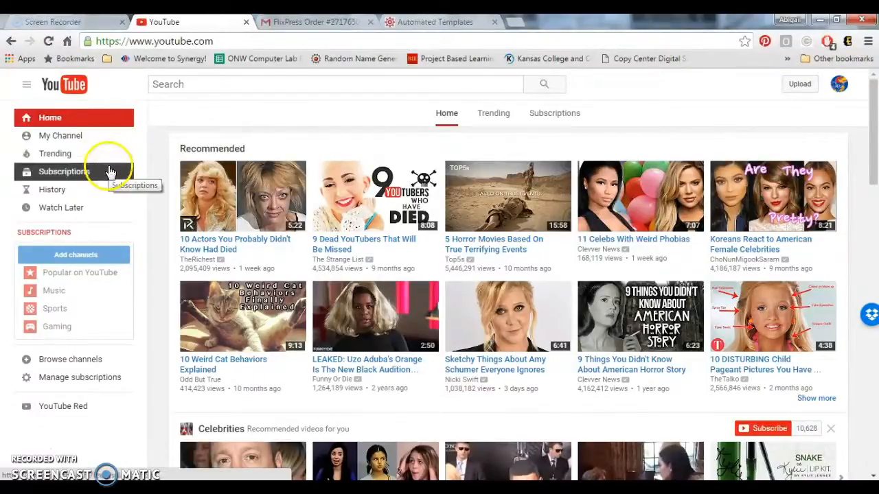
click(87, 136)
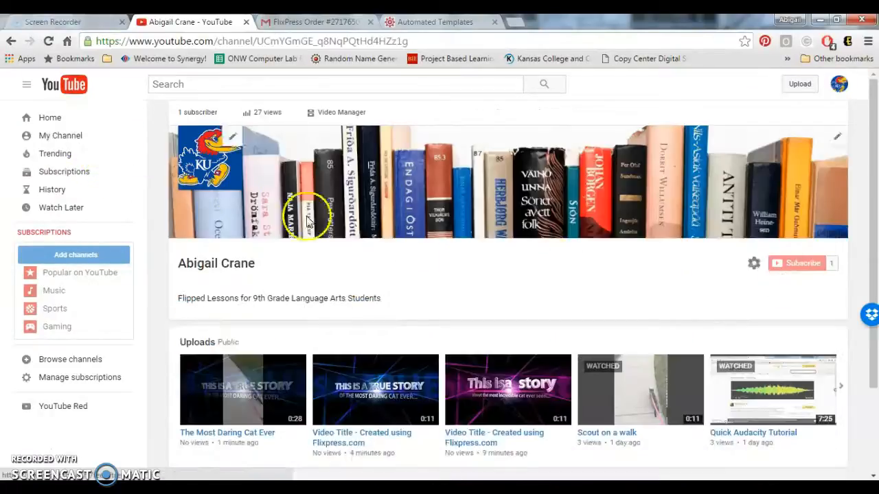
drag(876, 206, 877, 229)
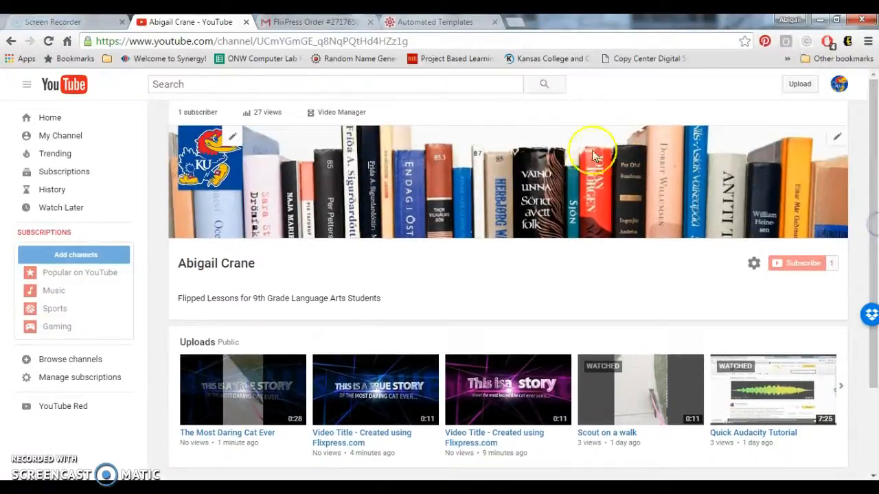
click(325, 109)
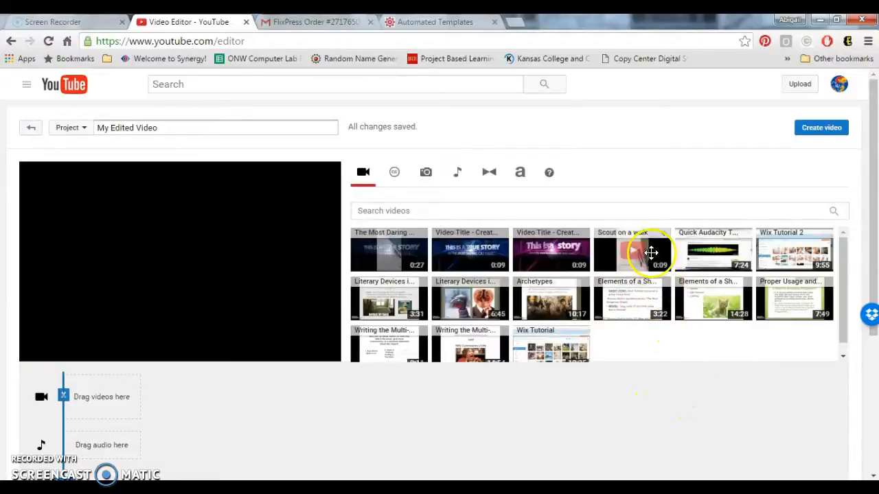
drag(651, 252, 111, 403)
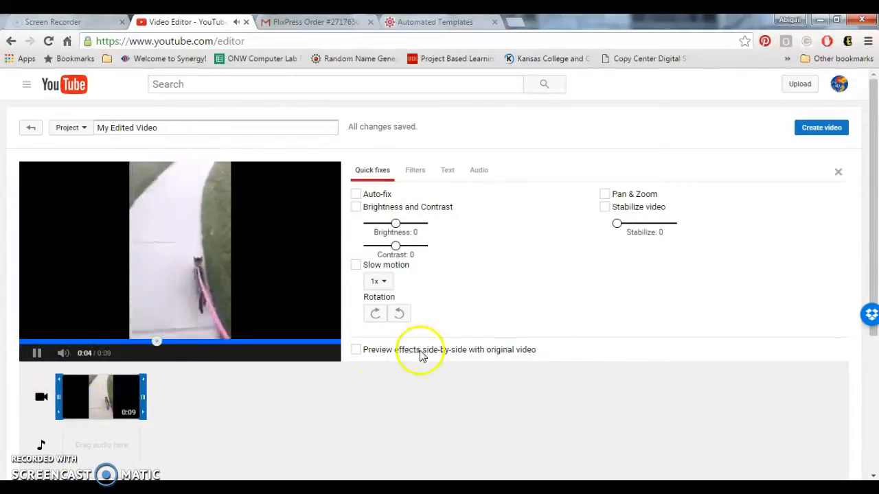
- Apply Auto-fix and Stabilize video to the clip, and turn on the side-by-side preview with the original video
click(356, 195)
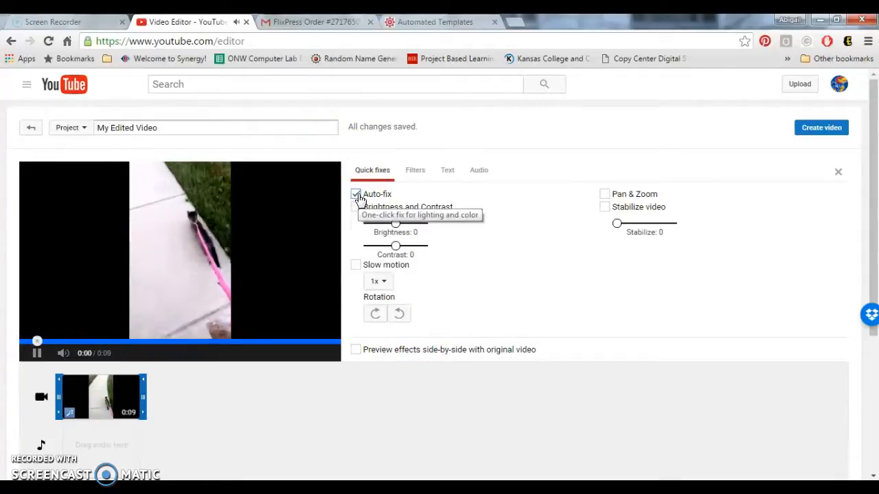
click(606, 208)
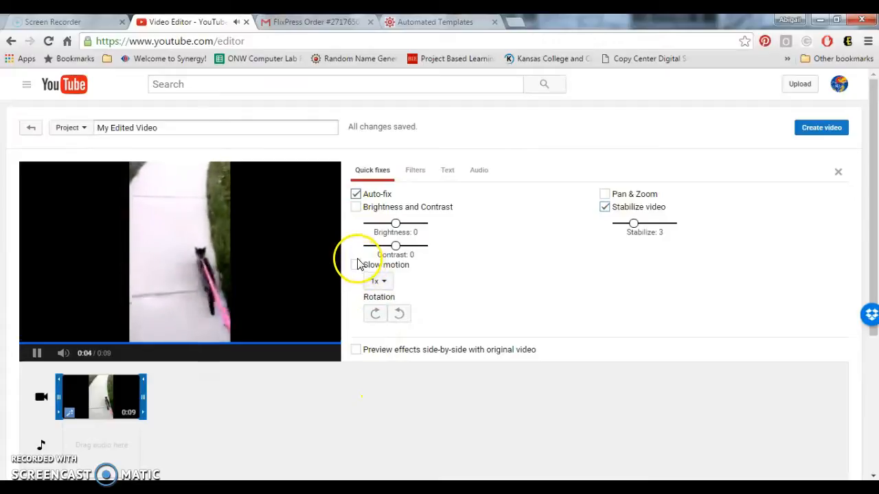
click(356, 349)
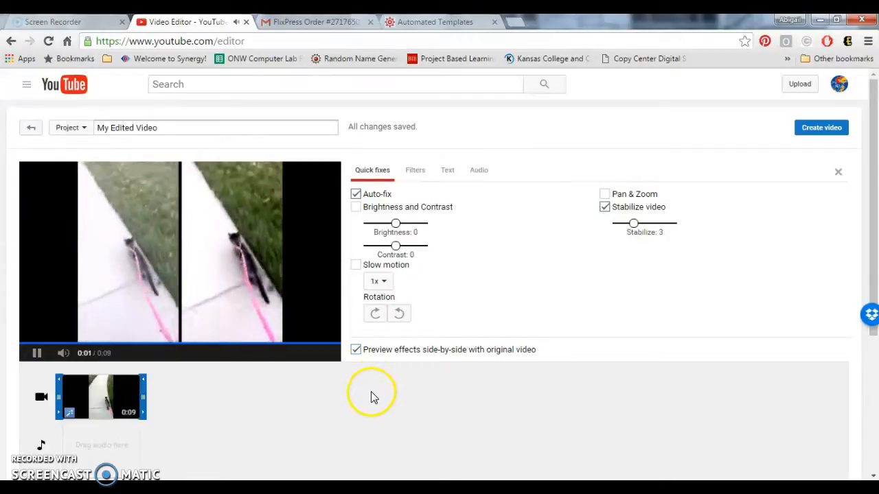
- Apply the HDR-ish filter to the walk clip and lower its audio volume almost to the minimum
click(415, 172)
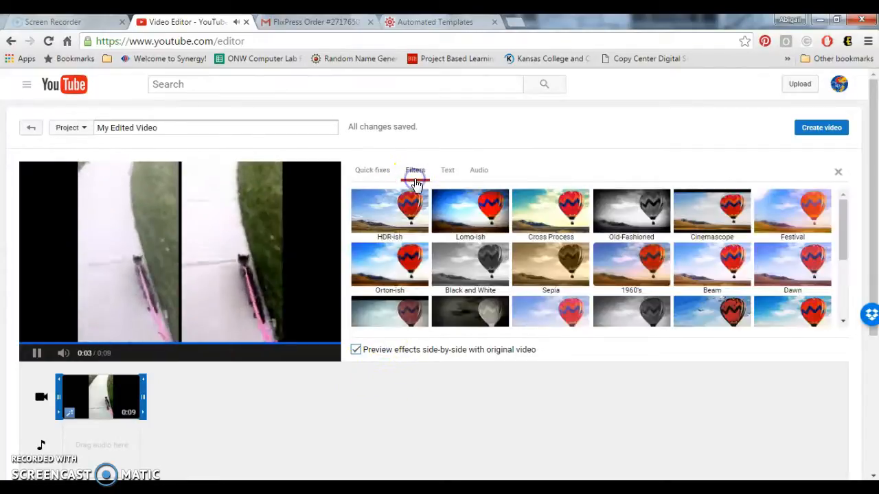
click(415, 230)
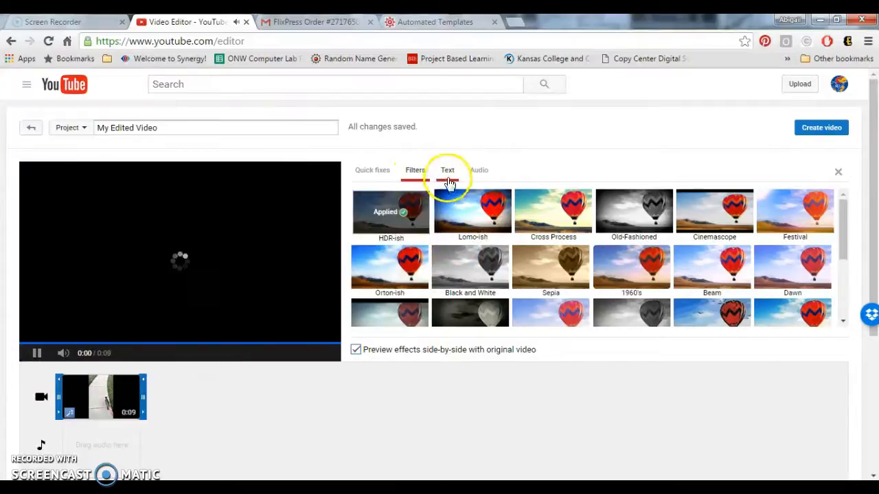
click(448, 172)
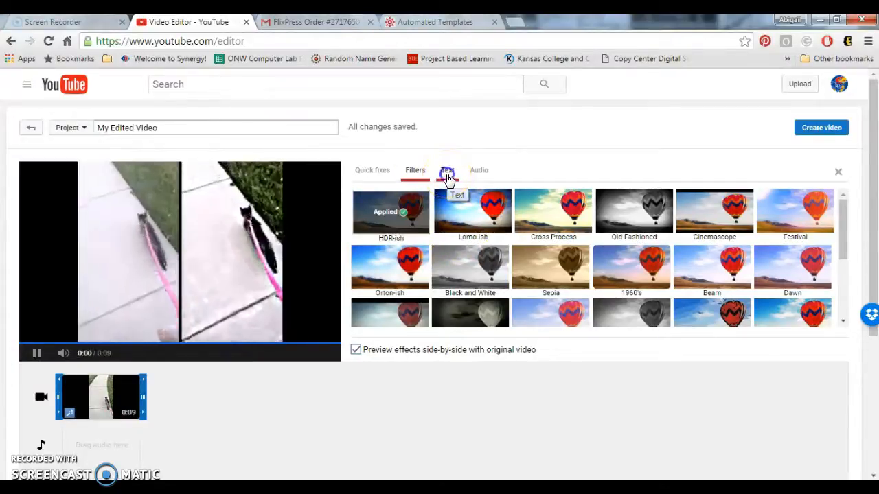
click(474, 184)
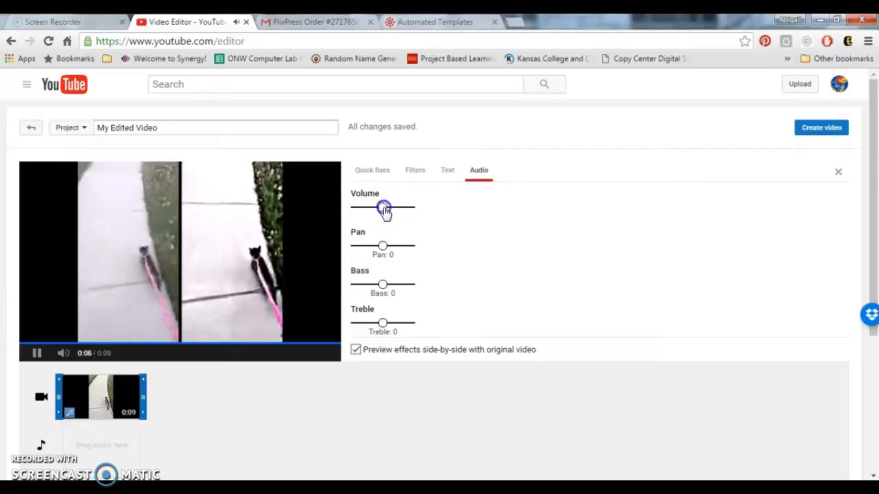
drag(383, 207, 354, 206)
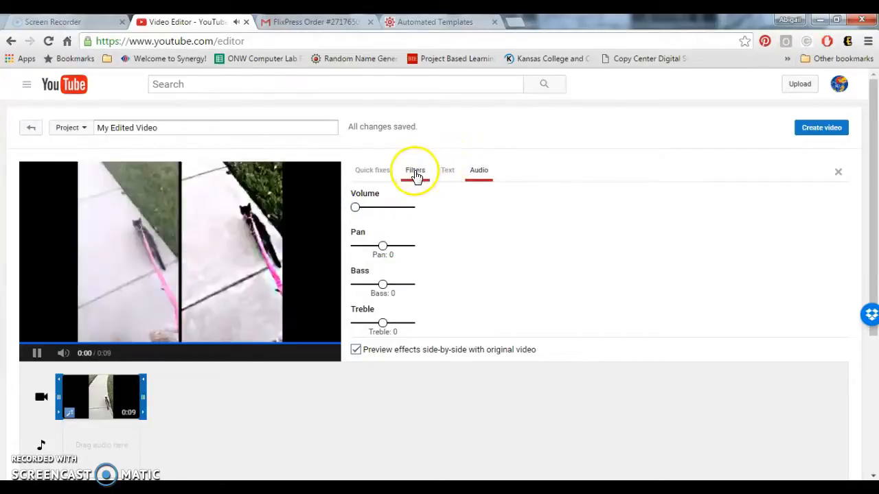
- Turn off the side-by-side effects preview and close the clip's effect settings
click(385, 171)
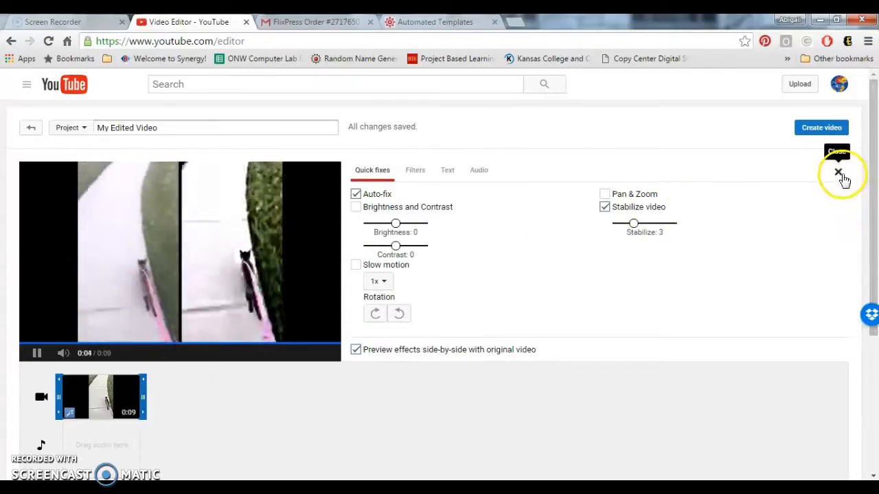
click(518, 350)
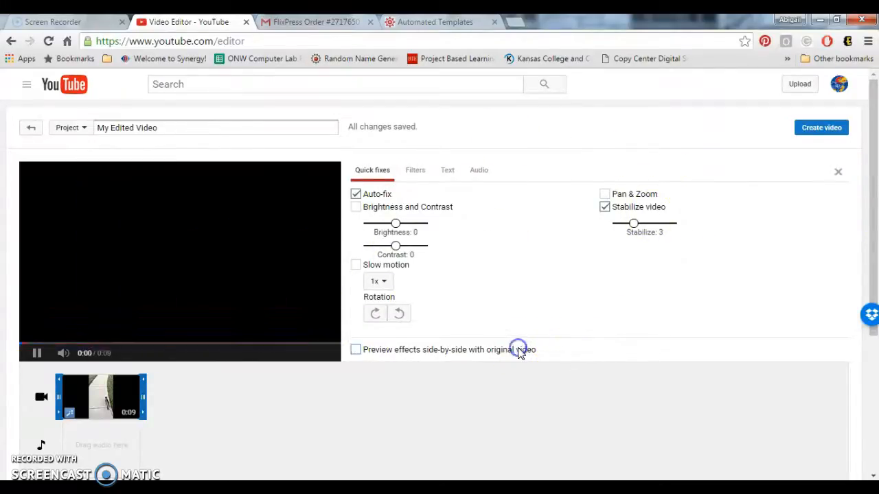
click(837, 172)
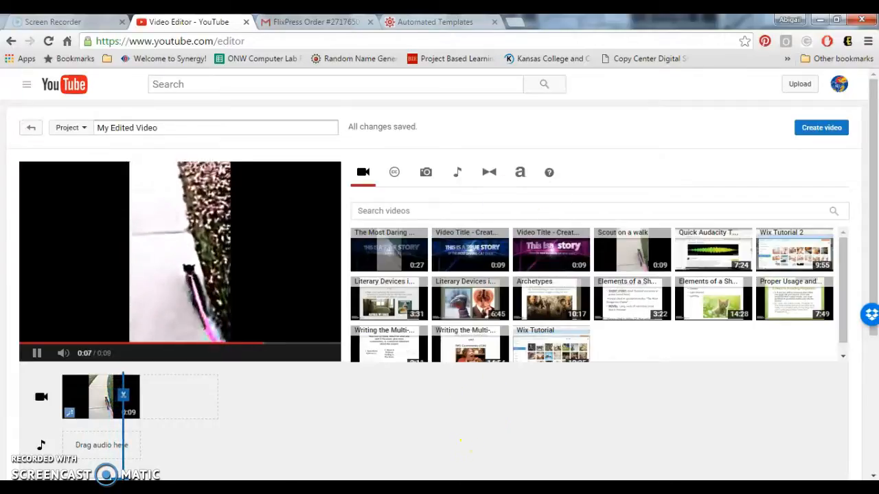
- Switch to the Flixpress automated templates page and limit the list to free templates only
click(434, 21)
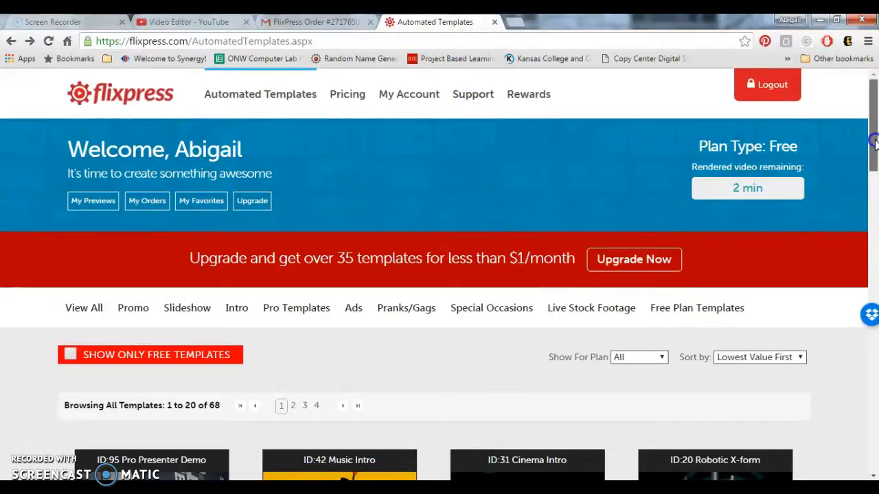
drag(873, 141, 874, 172)
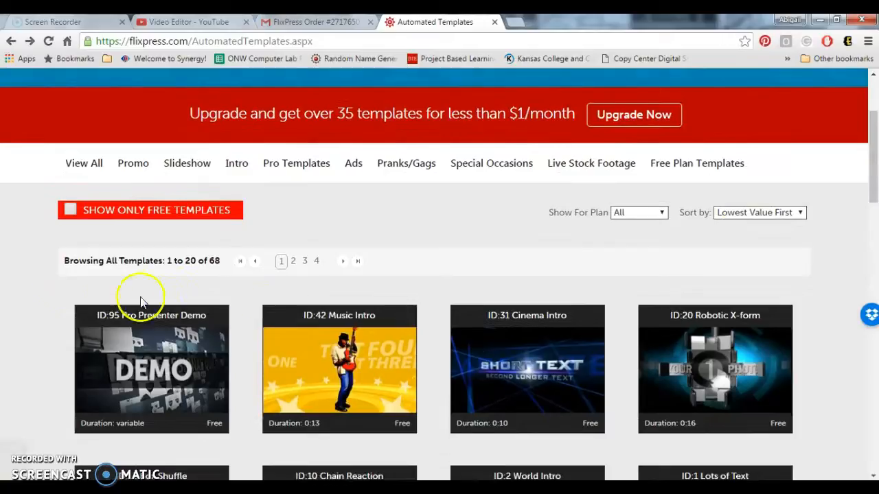
click(71, 210)
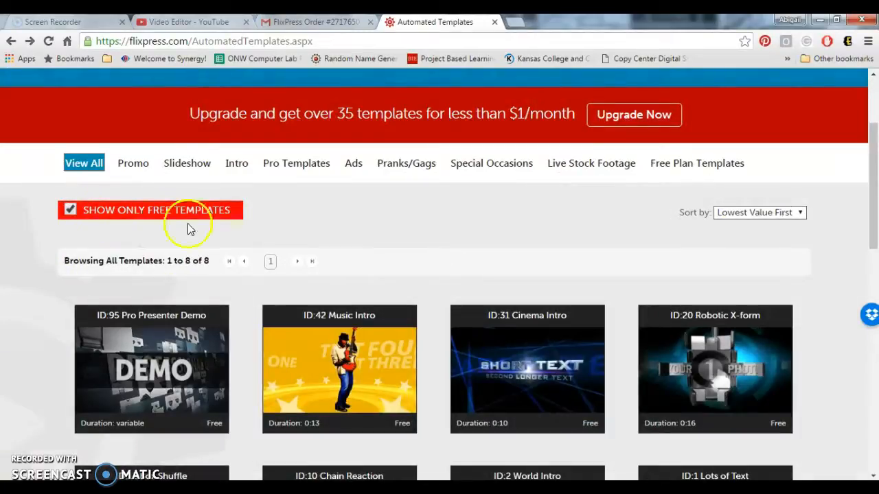
drag(869, 134, 874, 183)
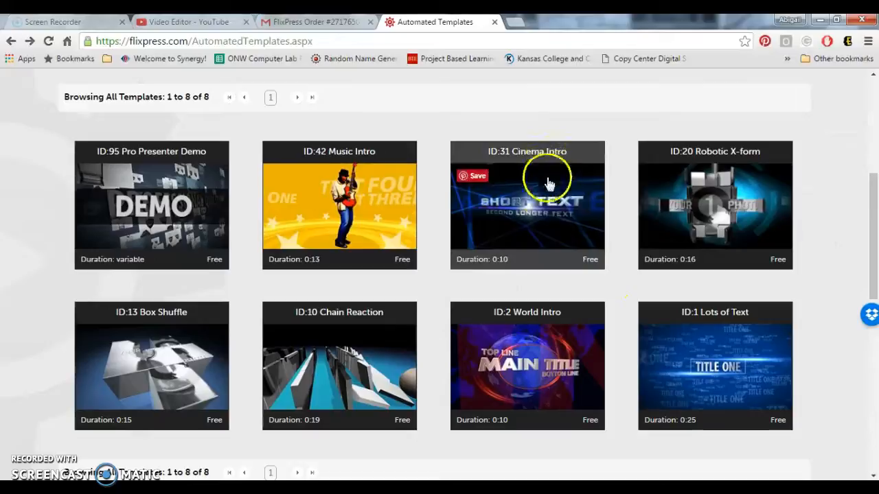
- Customize the Cinema Intro template in blue, with "SAMPLE INTRO" as the top line and a byline with the author's name as the bottom line
click(542, 198)
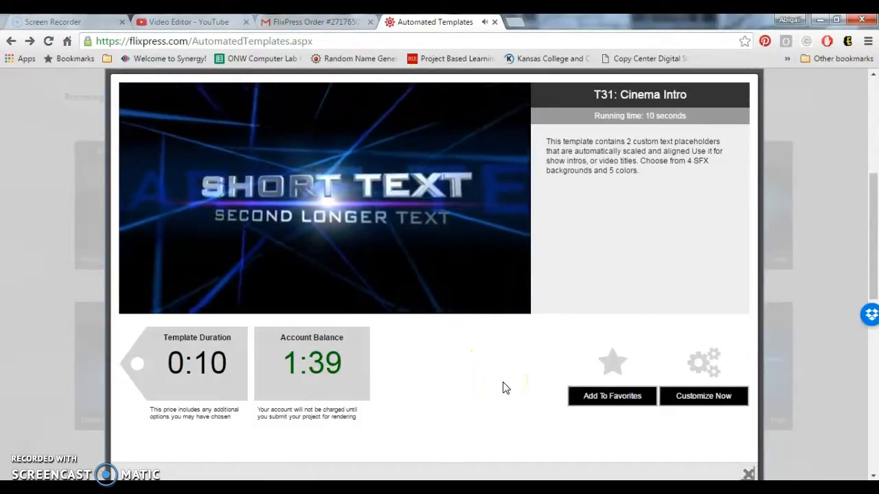
click(702, 402)
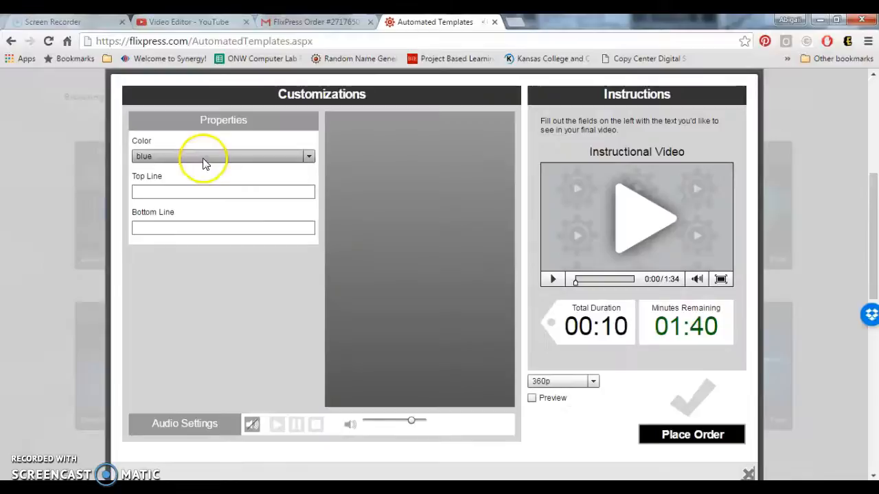
click(203, 158)
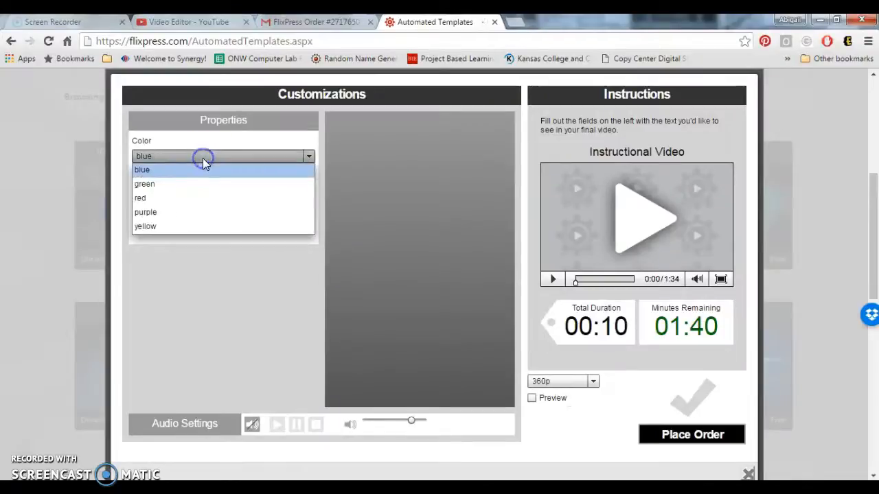
click(155, 175)
click(149, 196)
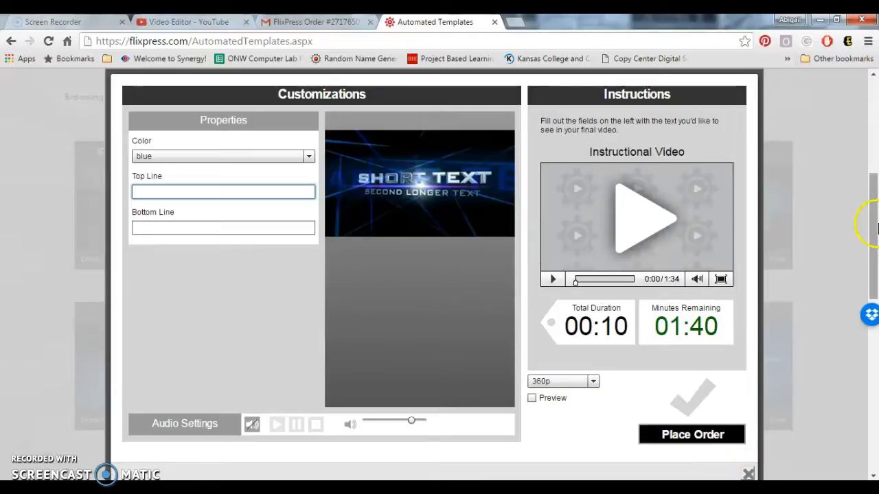
drag(876, 207, 876, 217)
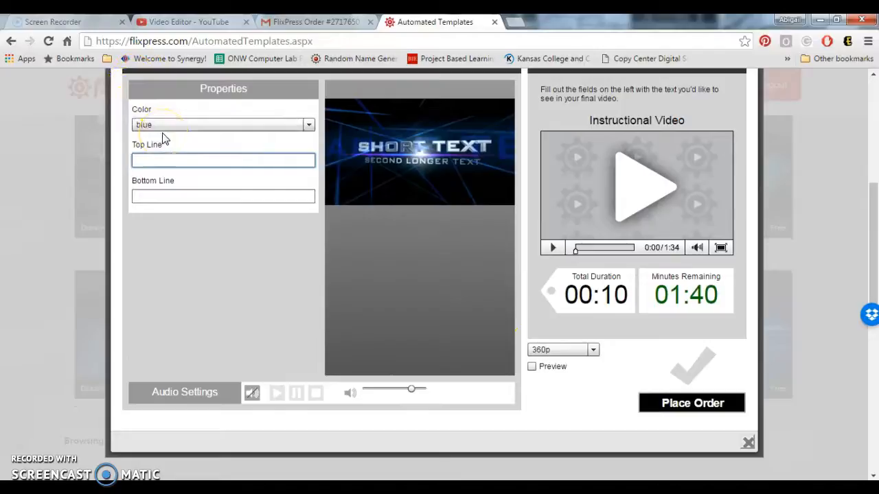
key(Tab)
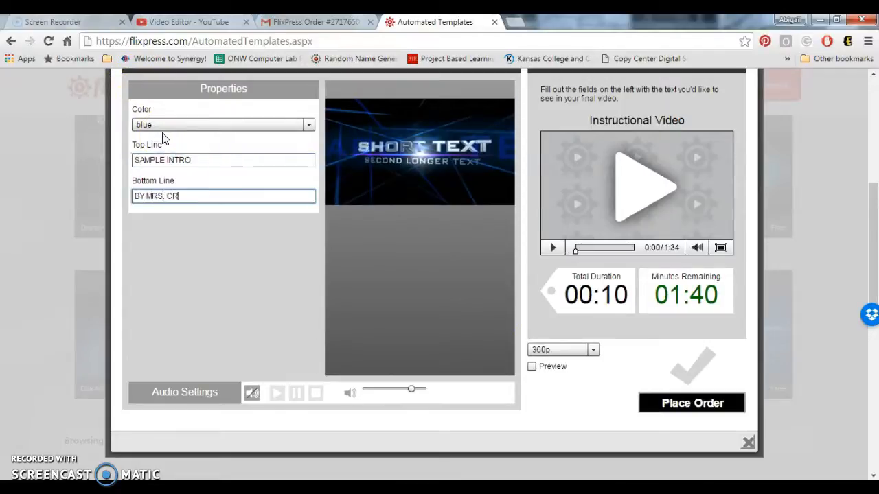
- Place and confirm the order for the customized intro, then view the account's orders
click(662, 399)
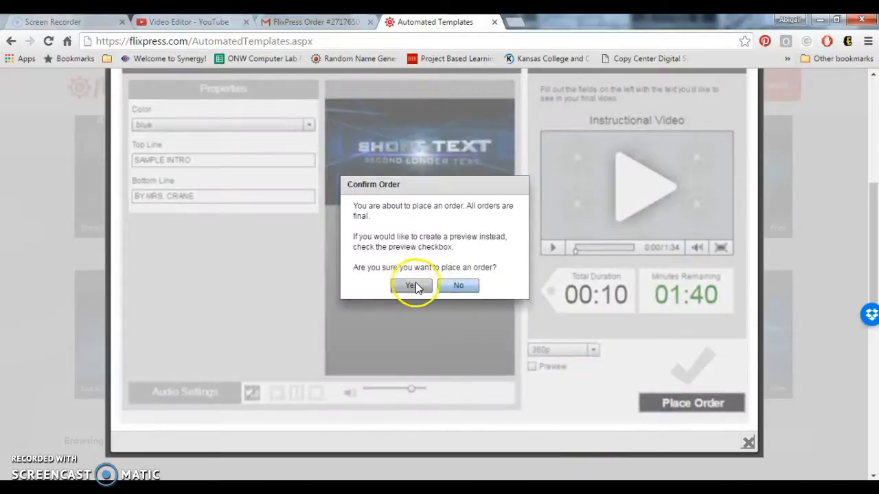
click(412, 285)
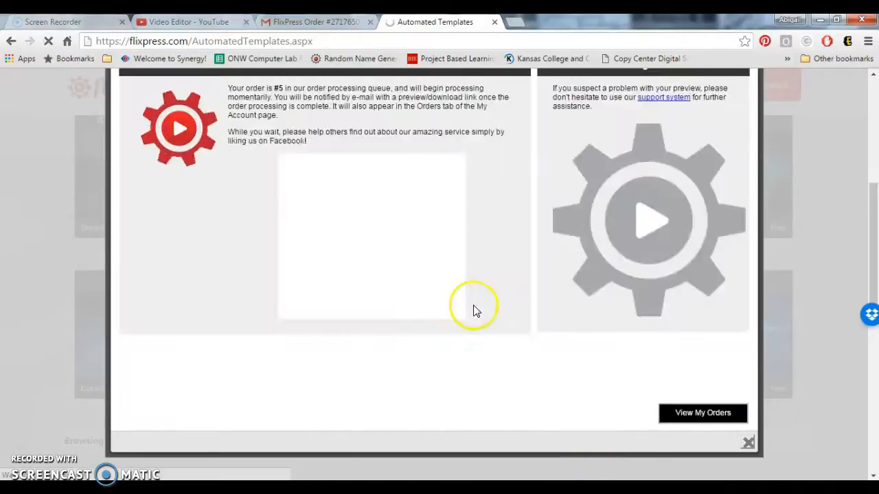
click(734, 422)
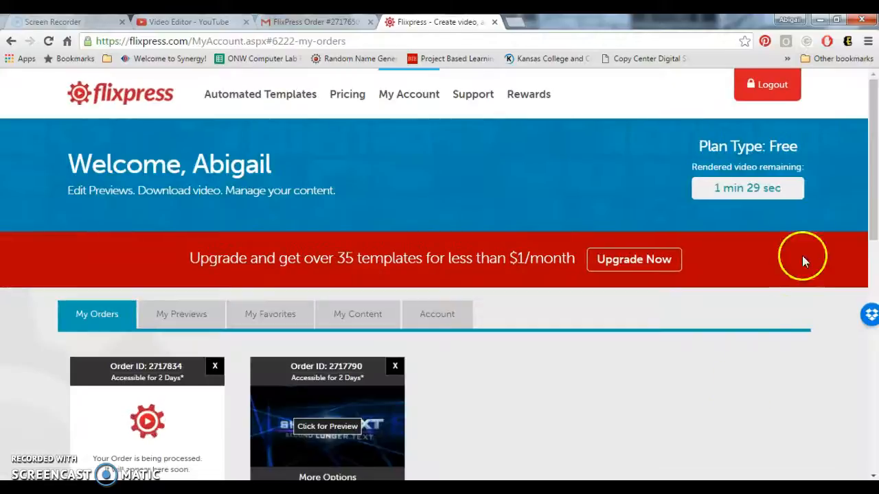
- Show the download and sharing options of the earlier intro order, start its YouTube upload and dismiss the Google permission request
drag(868, 114, 863, 153)
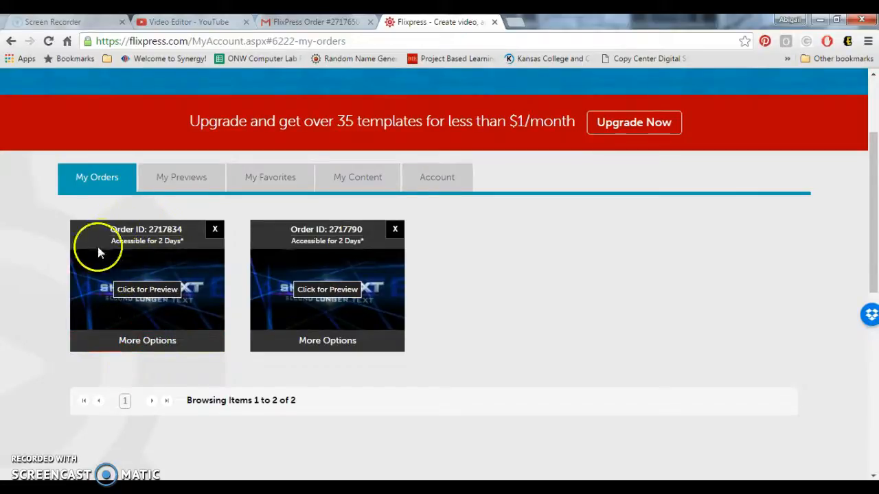
click(299, 345)
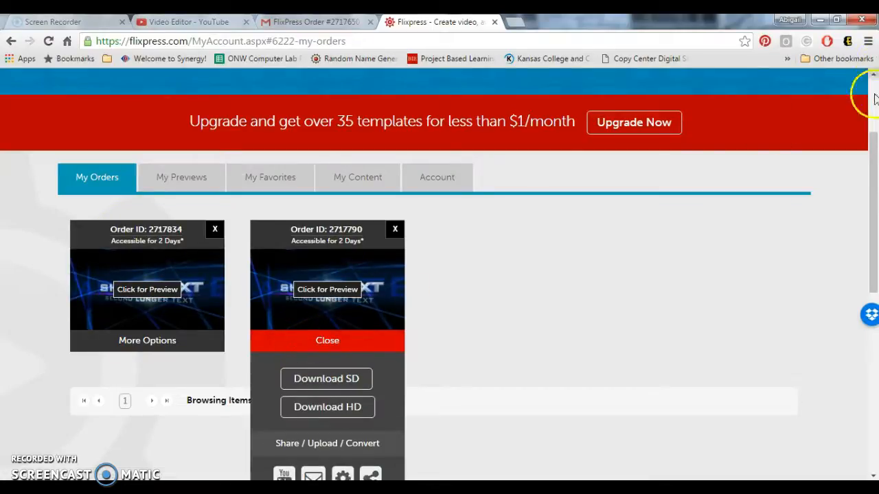
drag(869, 141, 871, 176)
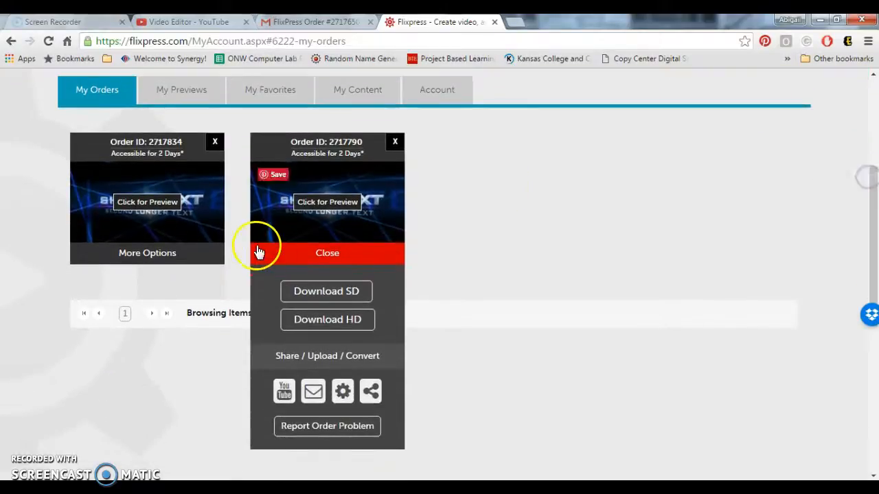
click(284, 390)
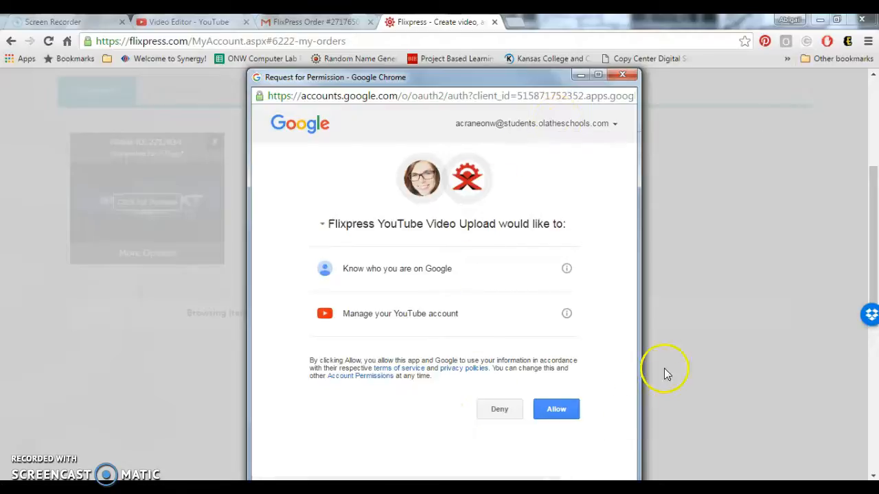
click(624, 74)
- Switch back to the YouTube Video Editor and insert "The Most Daring Cat Ever" clip at the start of the video track, before the walk clip
click(196, 22)
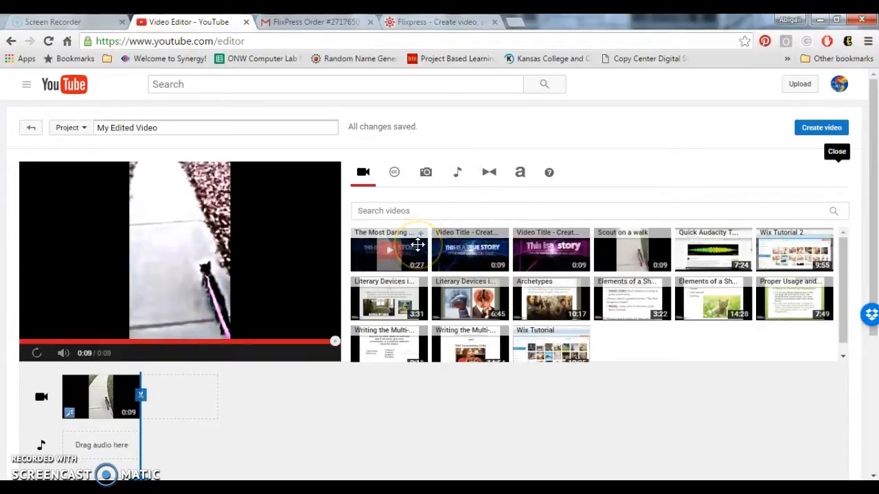
drag(417, 244, 69, 393)
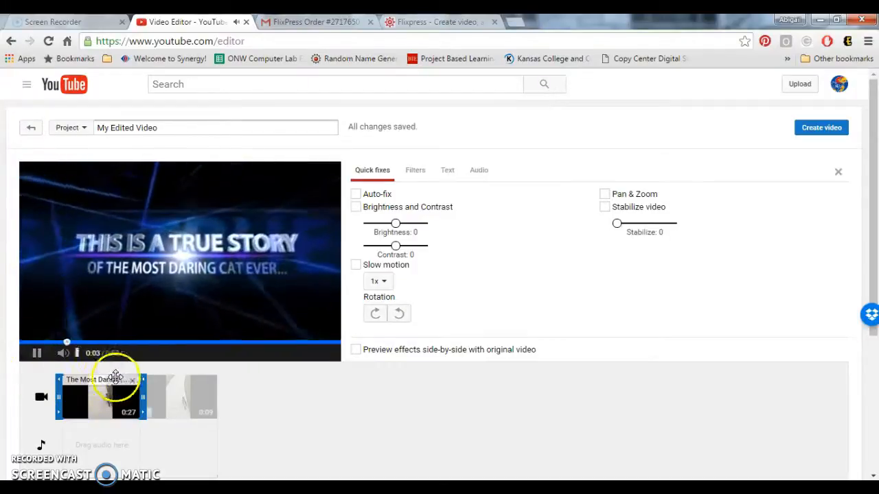
- Apply Auto-fix to the "The Most Daring Cat Ever" clip, then close its effect settings and pause the preview
click(34, 353)
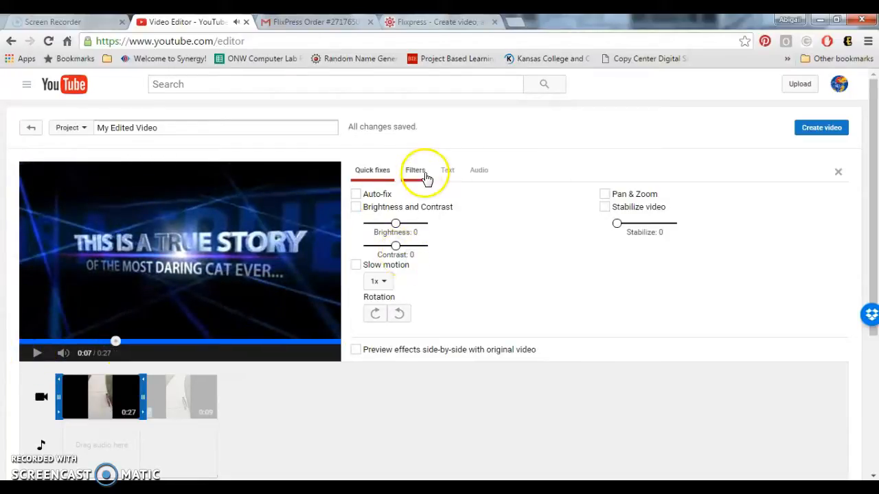
click(355, 195)
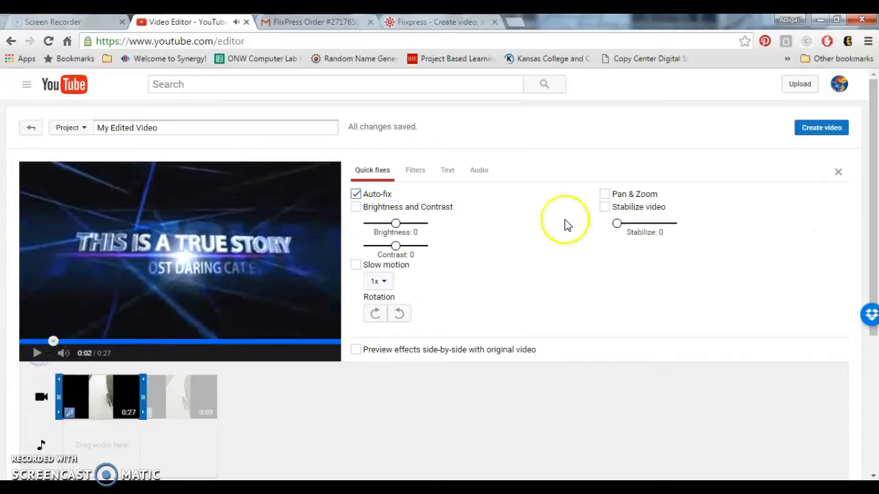
click(839, 173)
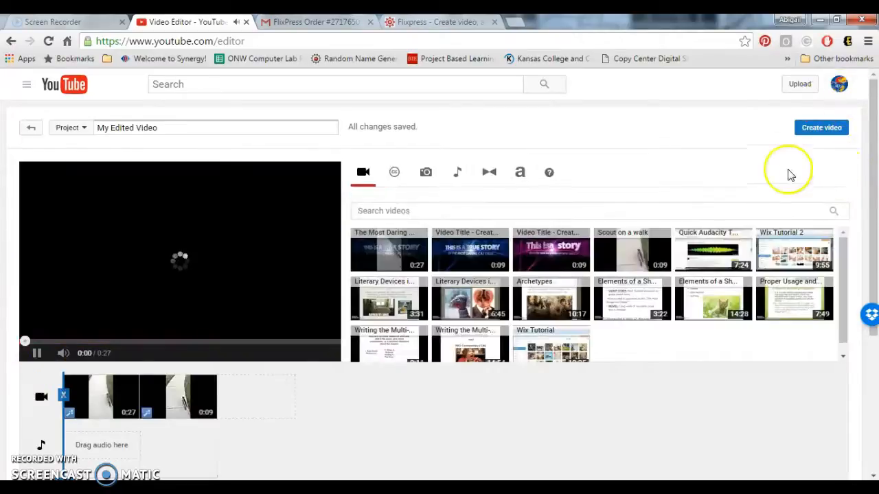
click(30, 356)
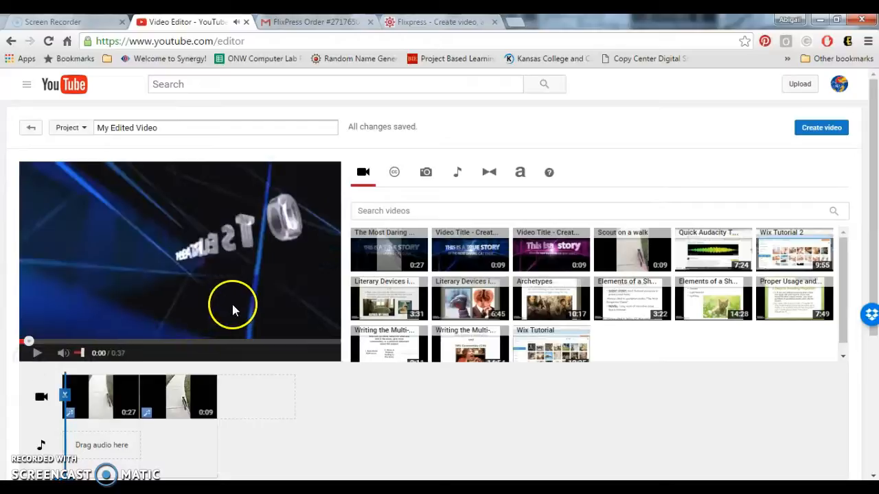
- Insert a Crossfade transition between the two clips on the video track and pause the preview
click(488, 177)
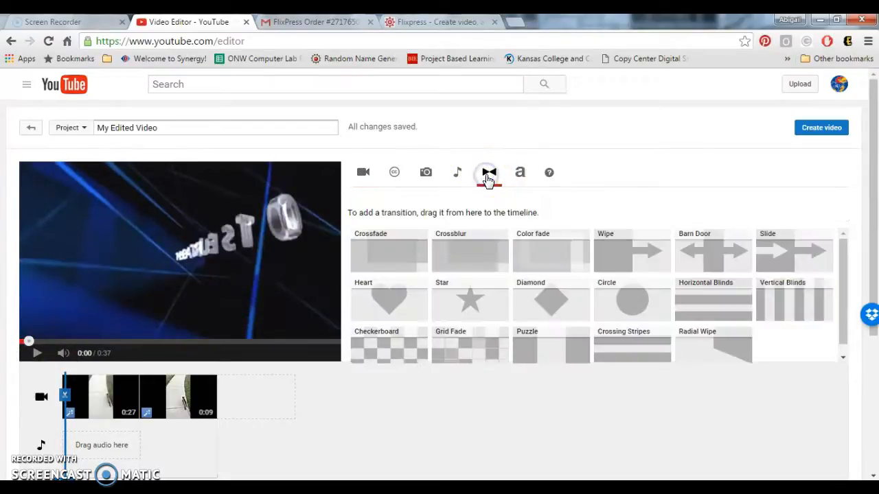
drag(407, 258, 154, 404)
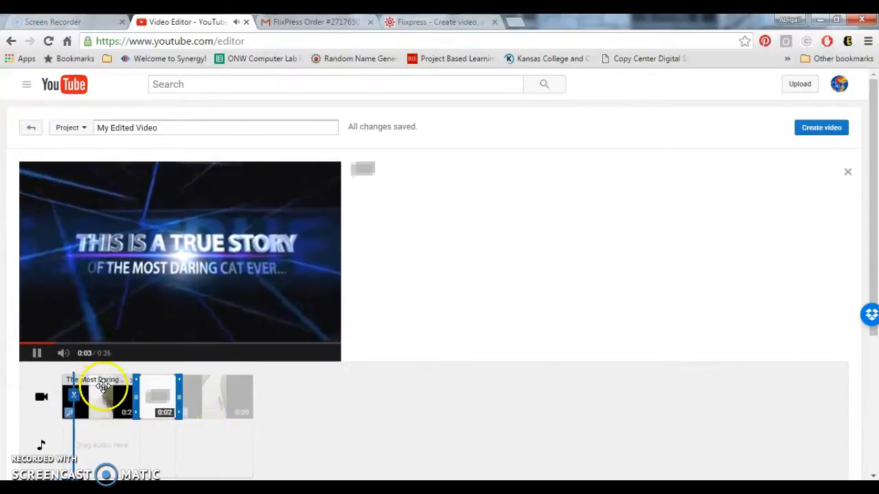
click(37, 353)
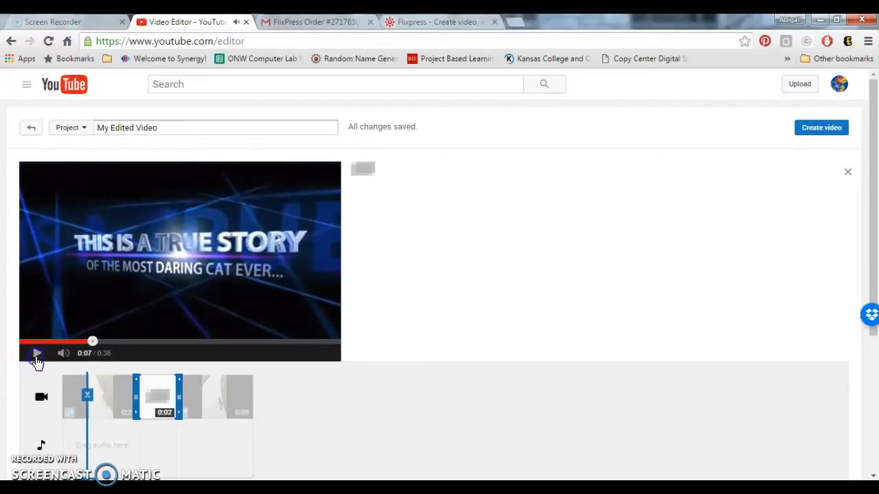
- Trim the end of the first clip so it lasts about 8 seconds, then close its settings
click(112, 372)
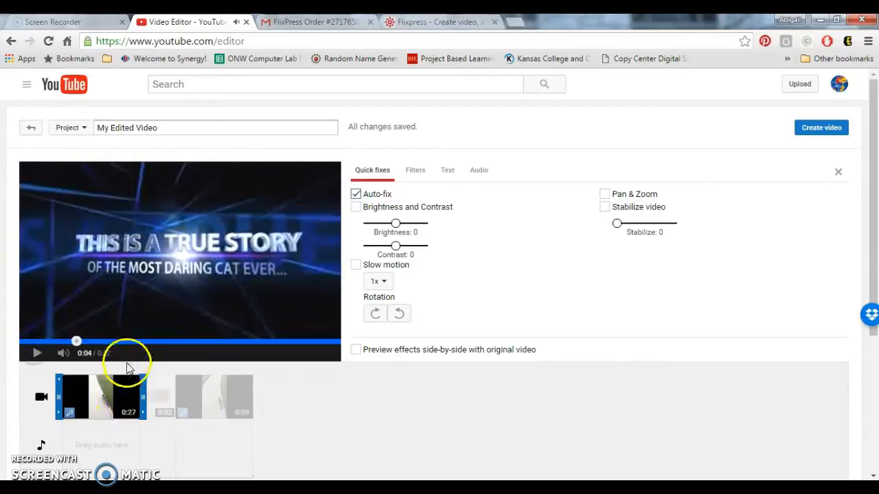
drag(145, 397, 142, 396)
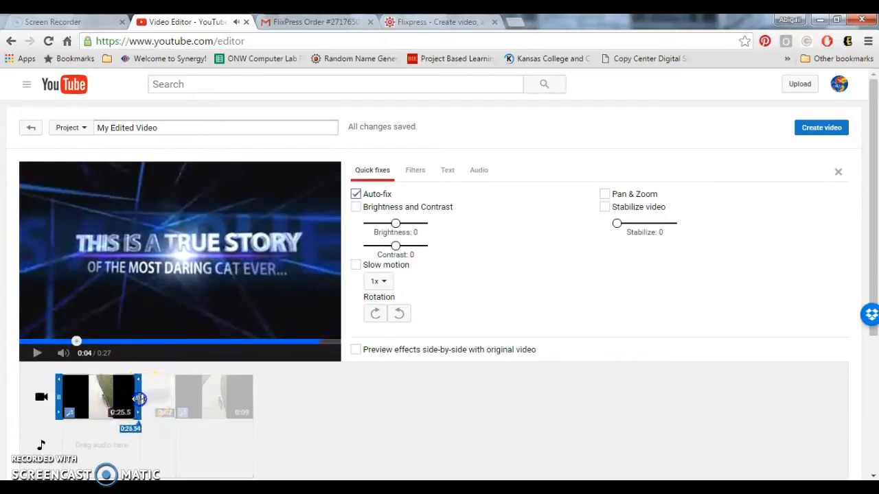
drag(105, 407, 89, 409)
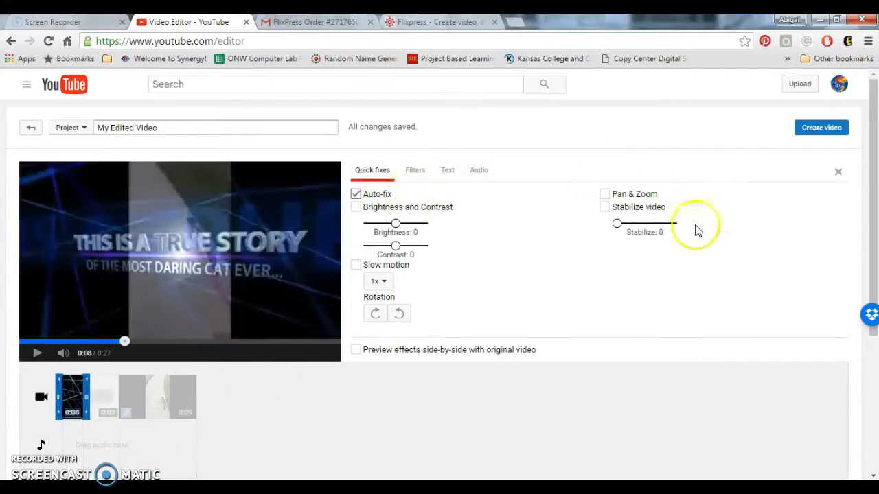
click(839, 177)
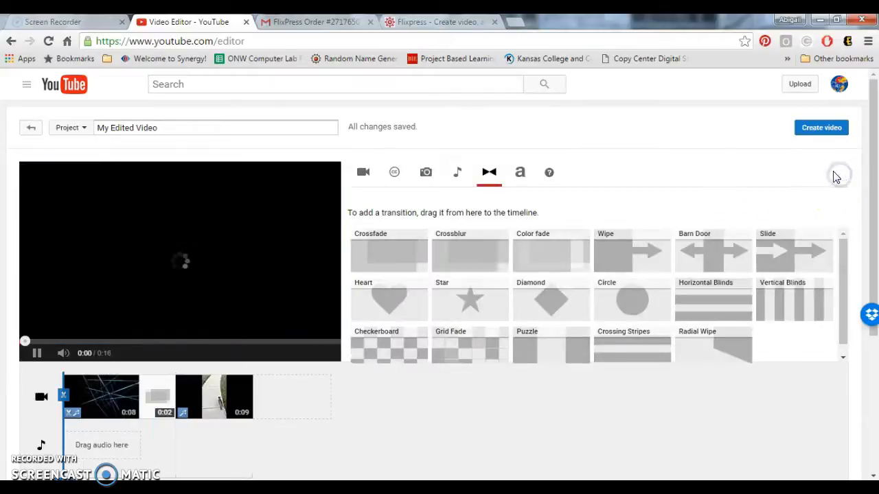
- Browse the audio library and preview the Hip Hop & Rap track "Butchers"
click(452, 170)
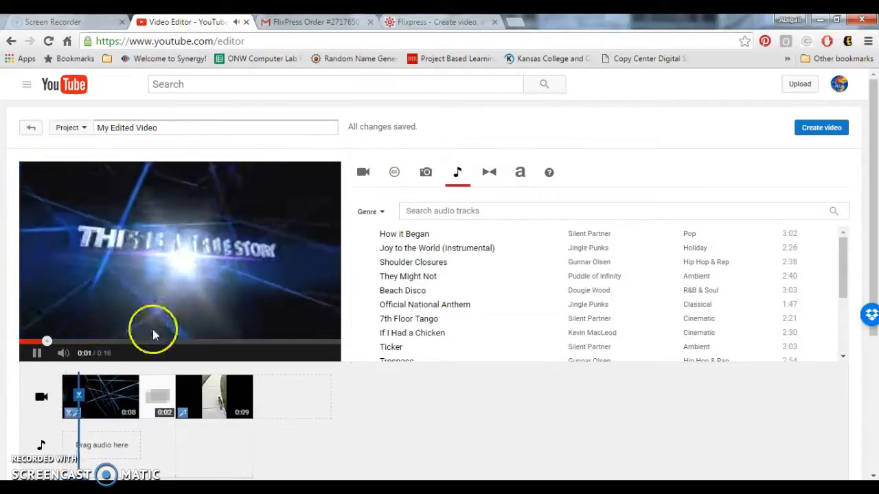
click(29, 354)
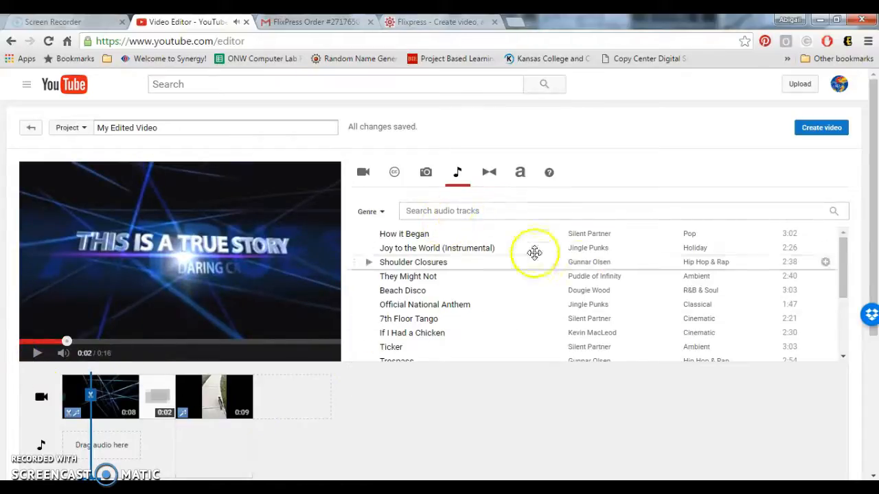
drag(844, 249, 845, 269)
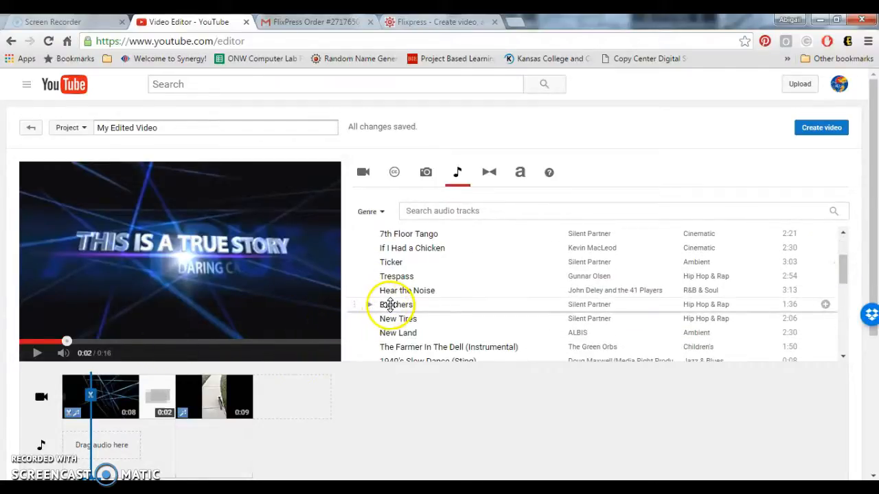
click(369, 306)
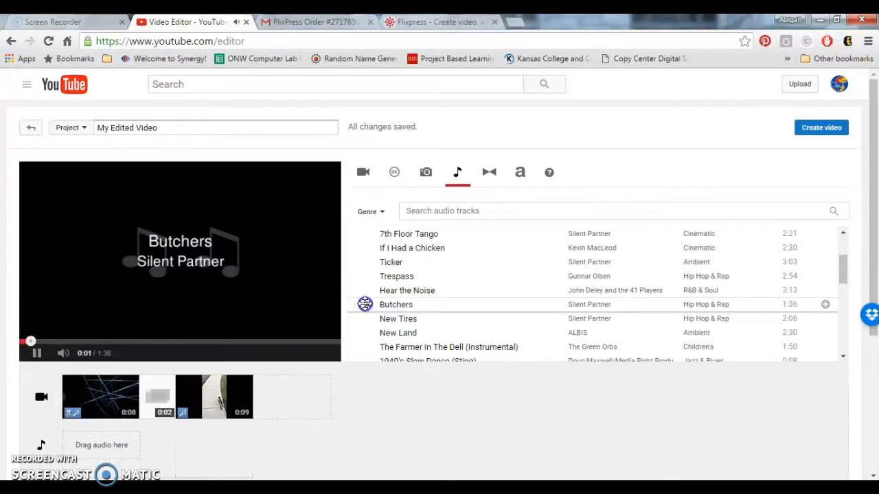
click(37, 353)
- Add "Butchers" at the start of the audio track and trim its end to about 6 seconds
drag(875, 109, 875, 156)
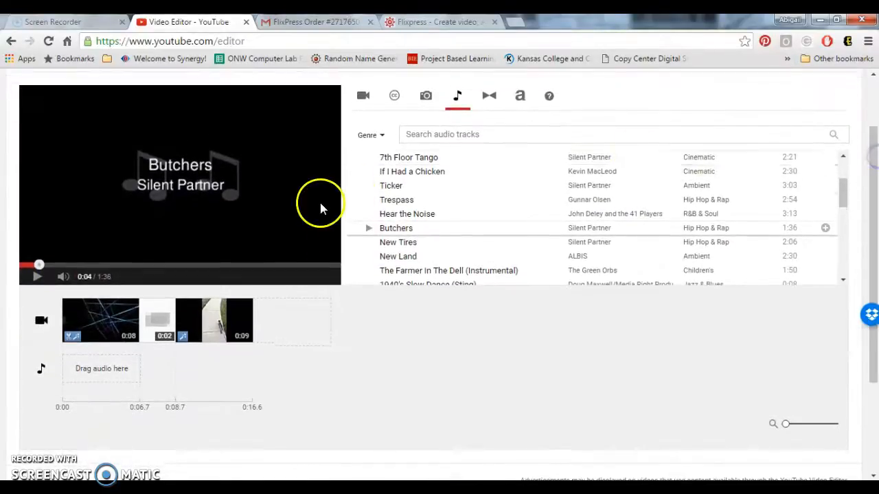
drag(396, 228, 102, 360)
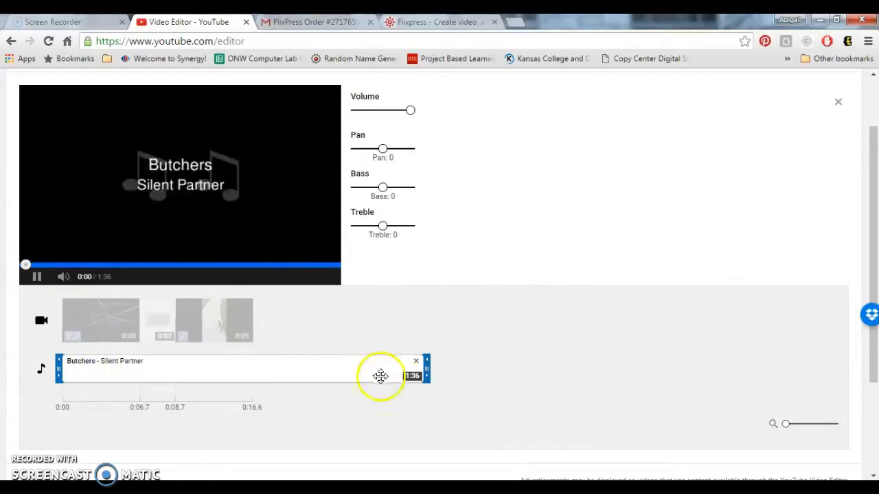
drag(427, 370, 136, 346)
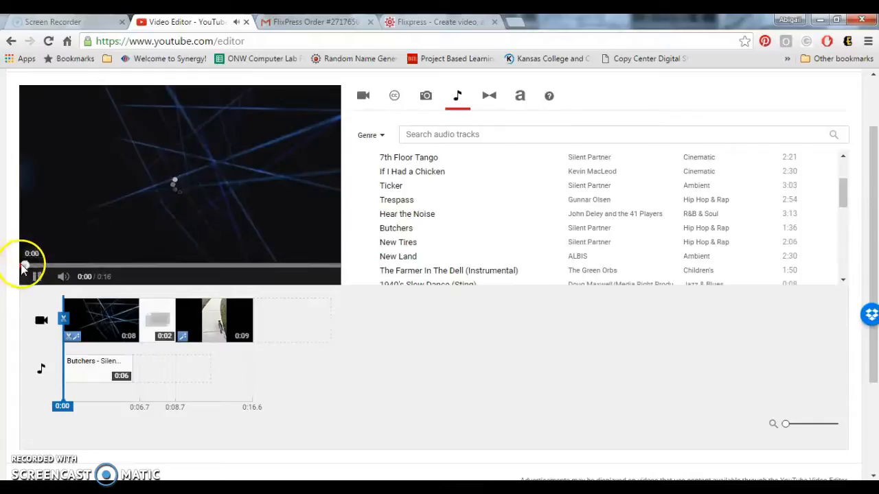
click(32, 276)
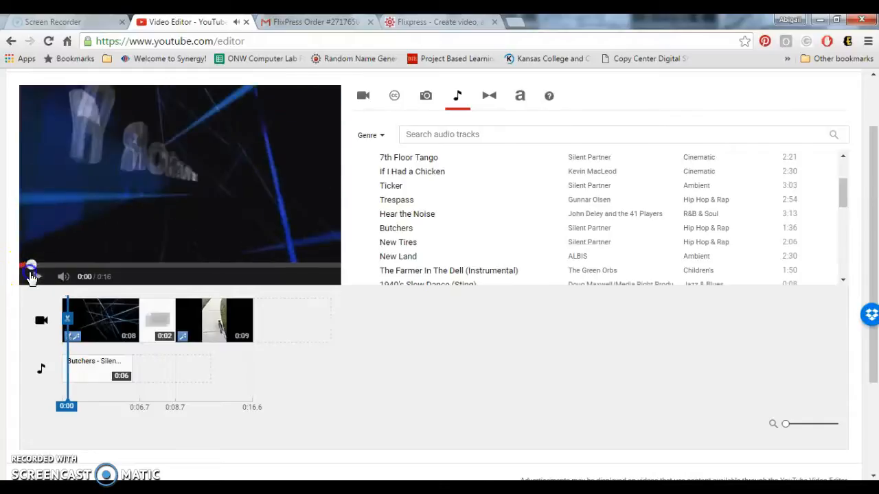
- View the volume, pan, bass and treble settings of the "Butchers" track, then close them and pause the preview
click(108, 371)
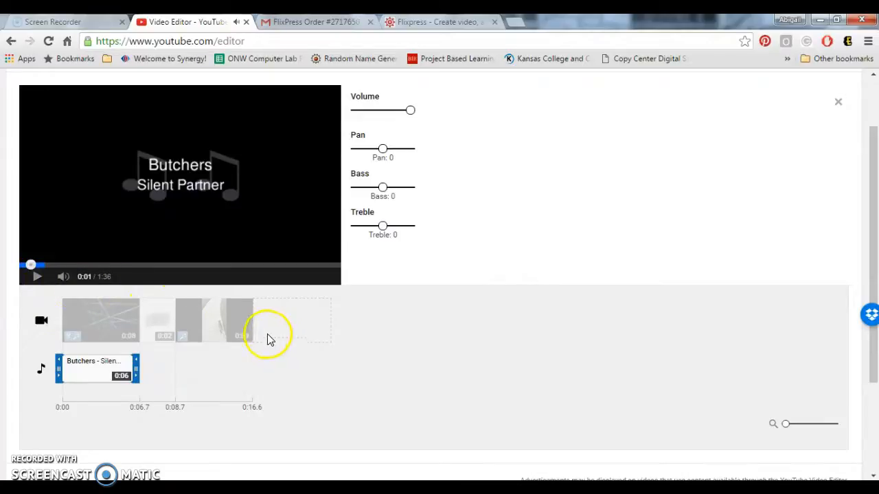
drag(877, 131, 876, 103)
click(834, 179)
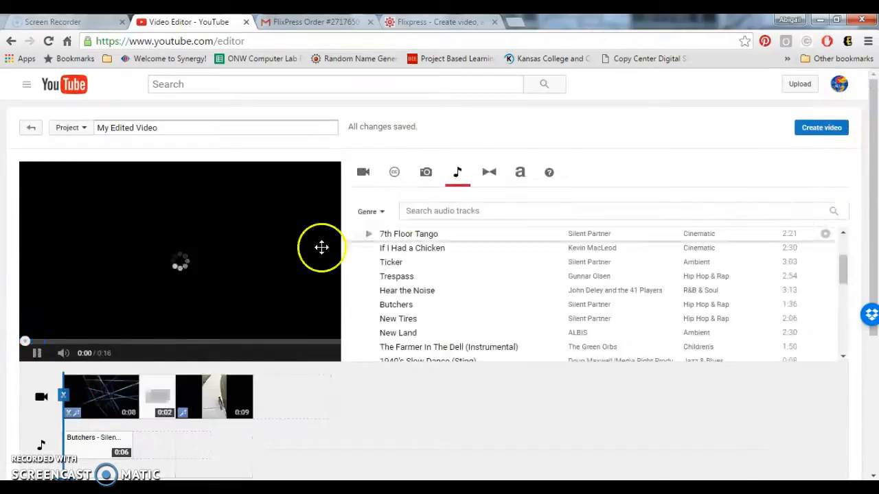
click(36, 355)
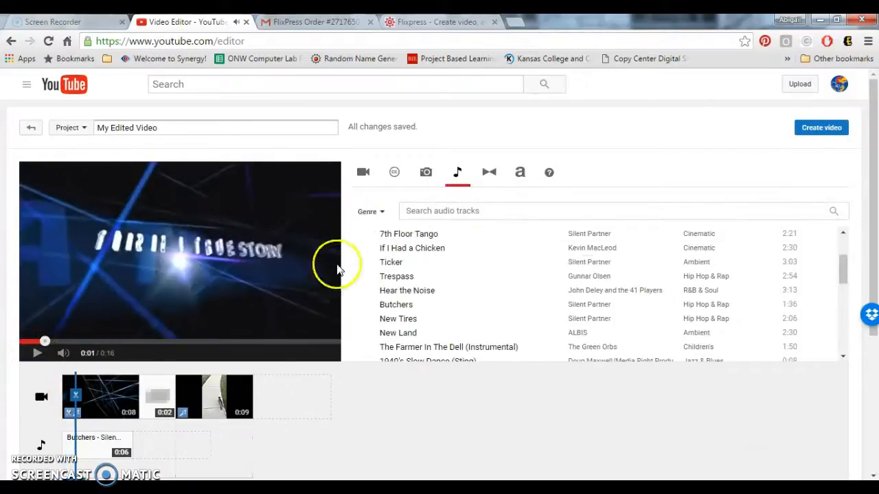
- Search the audio library for "morning stroll" and add the classical track "Morning Stroll" directly after "Butchers"
click(440, 212)
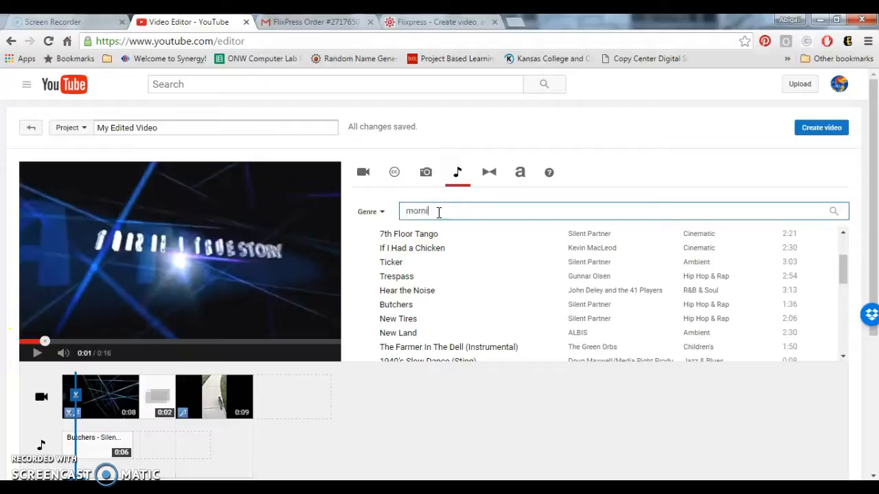
text(morning stroll)
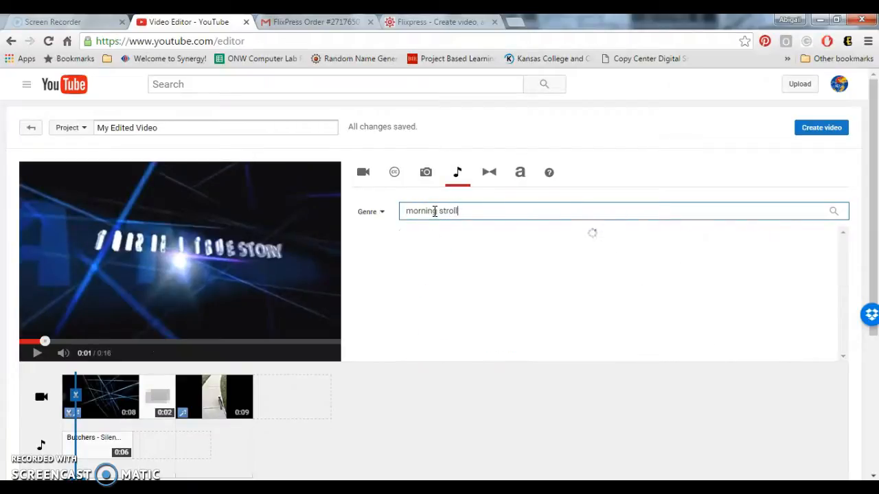
drag(444, 298, 190, 446)
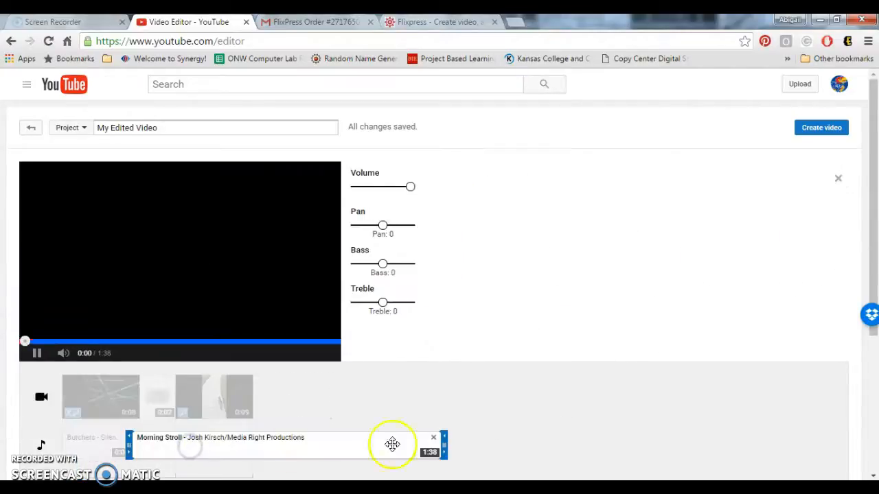
- Trim about 2 seconds off the start of "Morning Stroll" and shorten its end so it plays for about 10 seconds
drag(873, 271, 874, 277)
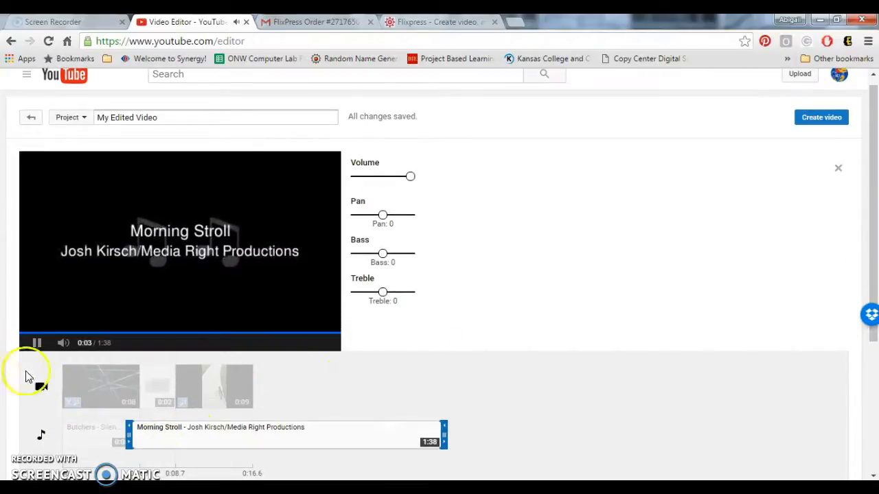
click(36, 342)
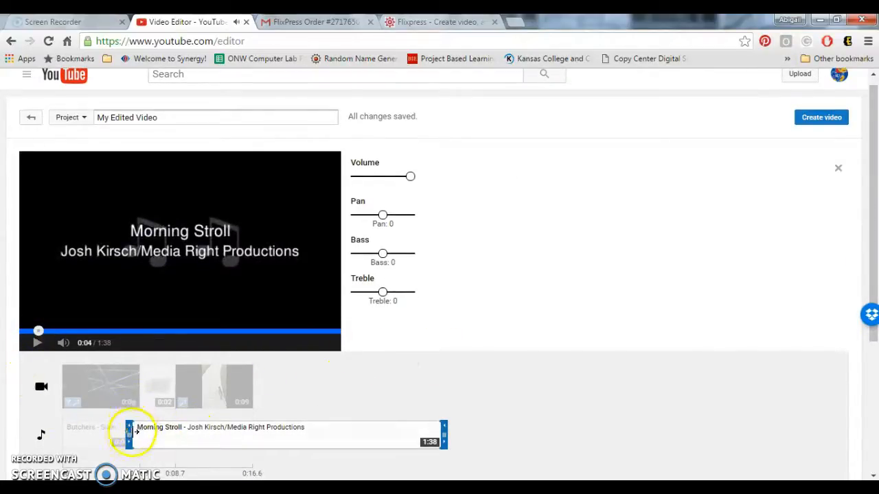
drag(131, 436, 171, 437)
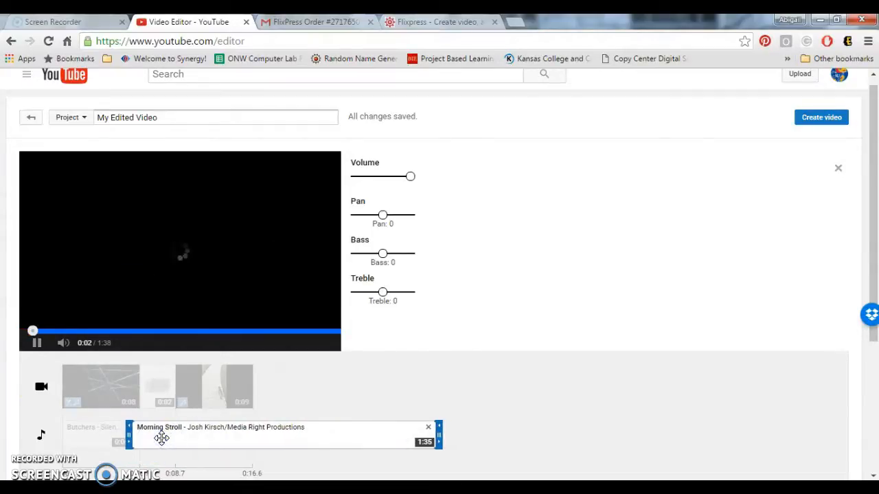
drag(443, 437, 256, 433)
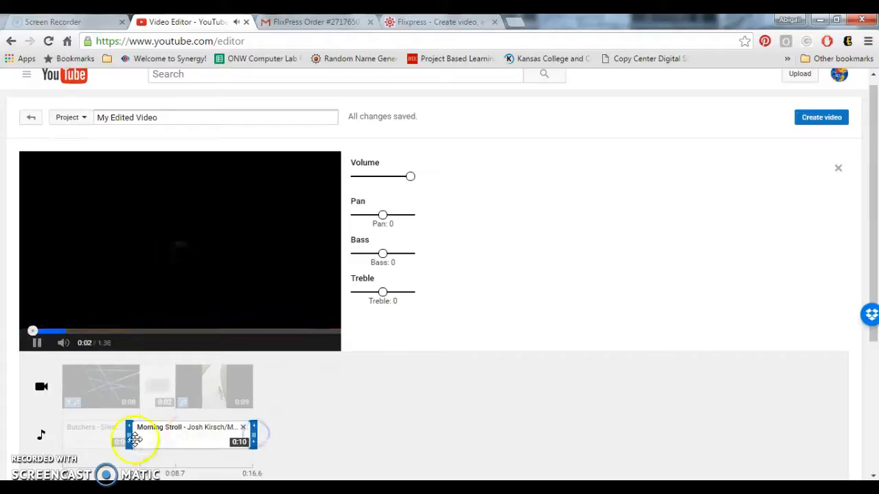
- Extend the end of "Butchers" to about 7.5 seconds, then close its settings and pause the project preview
click(80, 433)
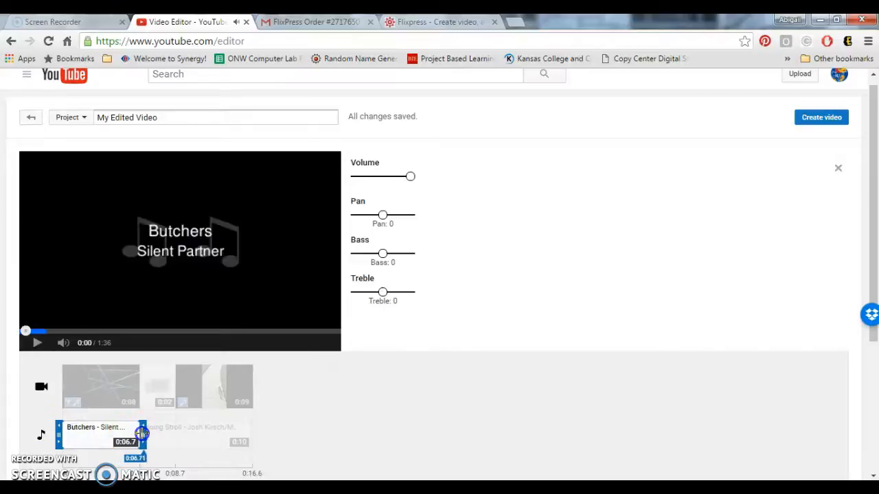
drag(149, 432, 151, 432)
click(38, 345)
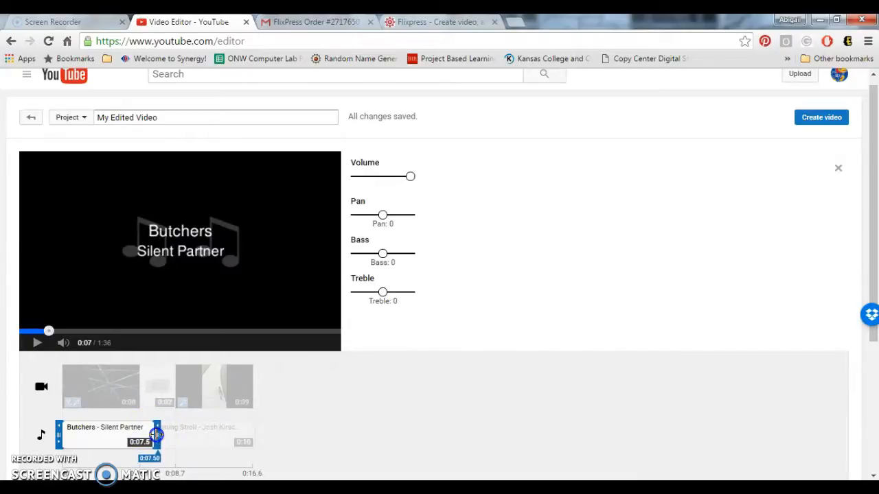
drag(156, 434, 157, 435)
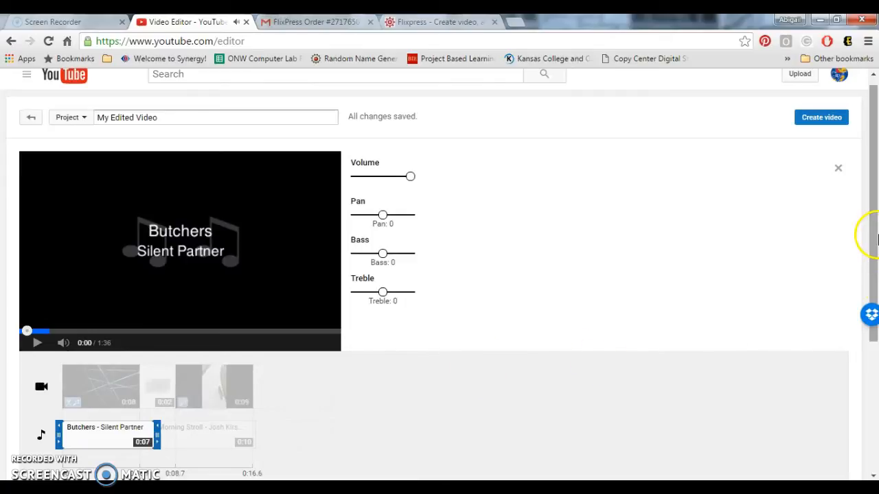
click(838, 170)
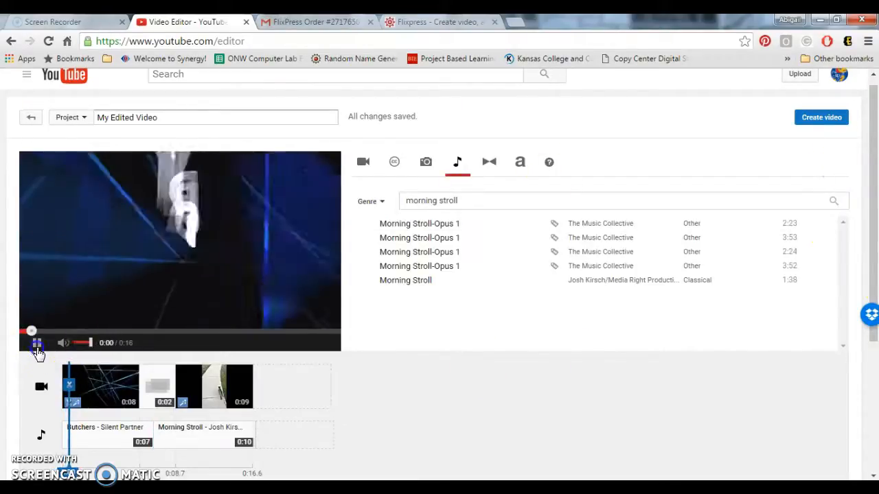
click(38, 347)
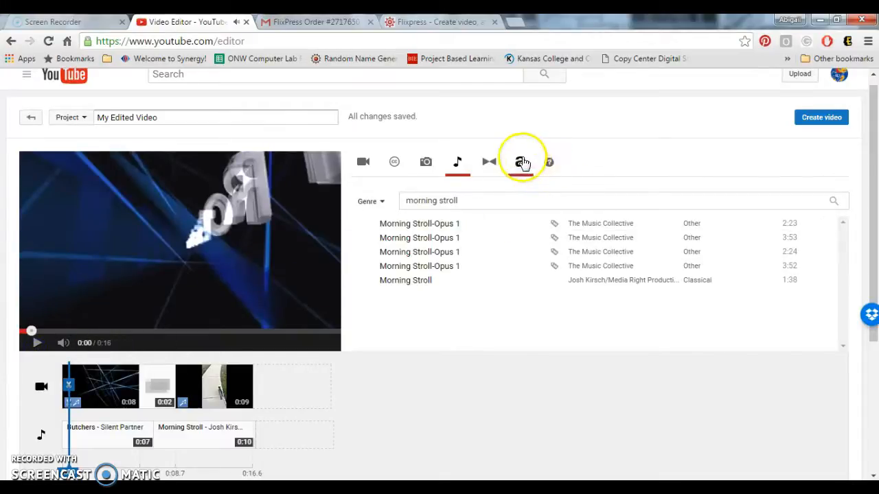
- Add a centered title after the last clip, set its text to "Thanks for watching!" and make its background dark blue
click(521, 162)
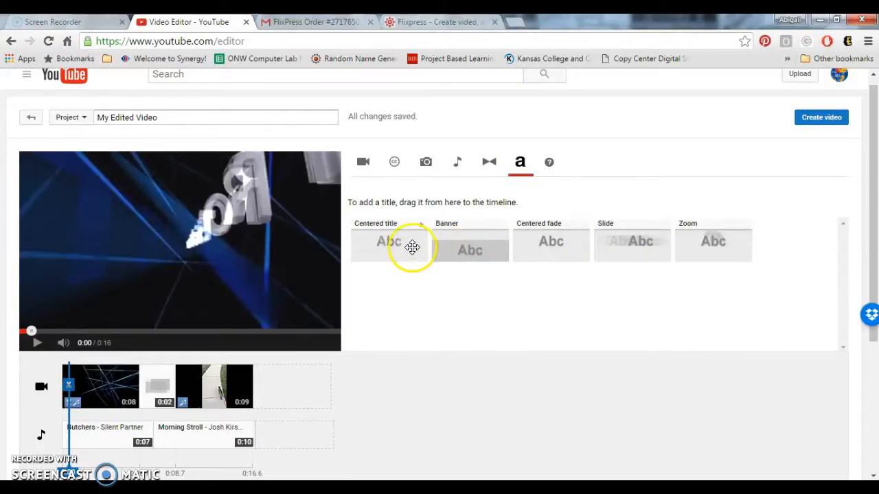
drag(398, 235, 306, 389)
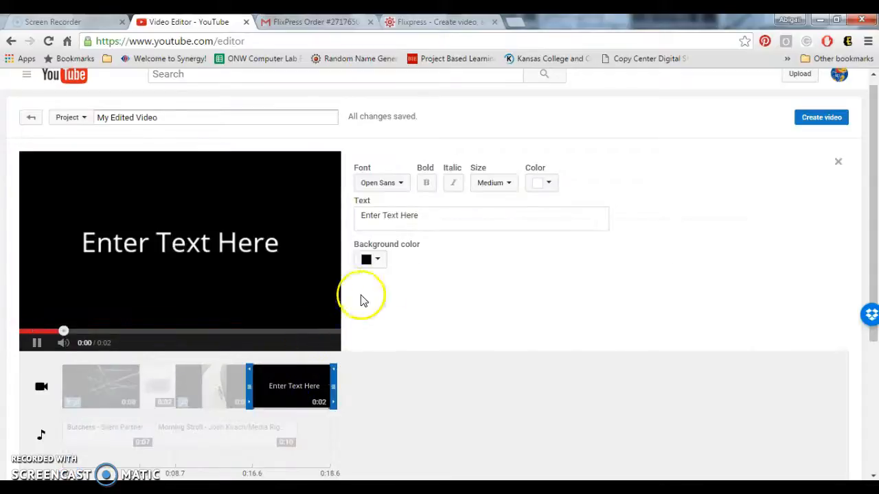
click(427, 224)
key(BackSpace)
key(BackSpace)
key(BackSpace)
key(BackSpace)
key(BackSpace)
key(BackSpace)
key(BackSpace)
key(BackSpace)
key(BackSpace)
key(BackSpace)
key(BackSpace)
key(BackSpace)
key(BackSpace)
key(BackSpace)
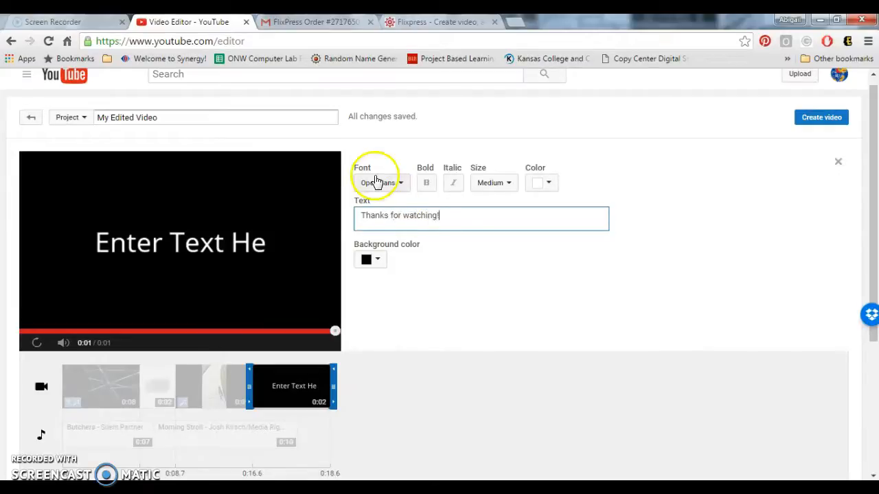
text(Thanks for watching!)
click(379, 260)
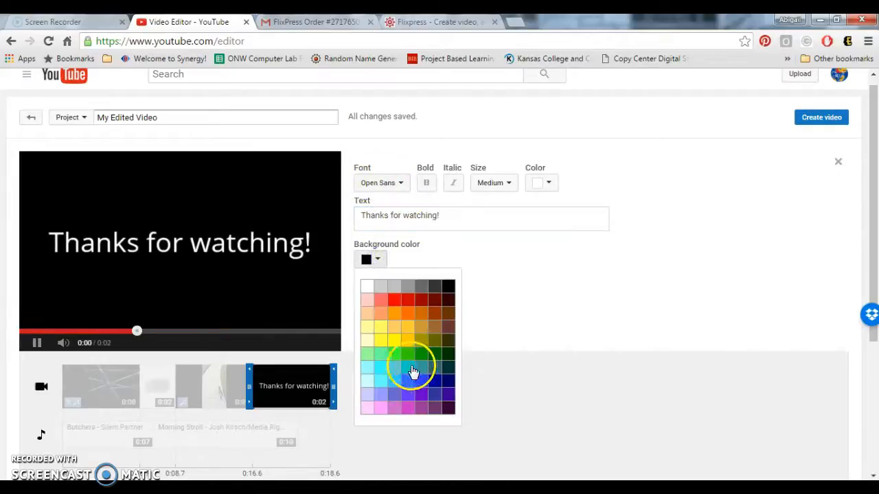
click(436, 389)
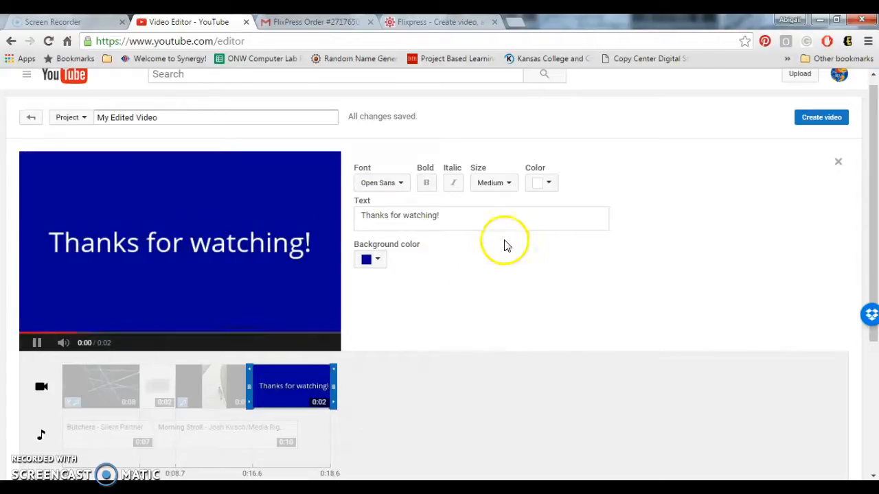
- Try the Oswald font on the "Thanks for watching!" title
click(395, 189)
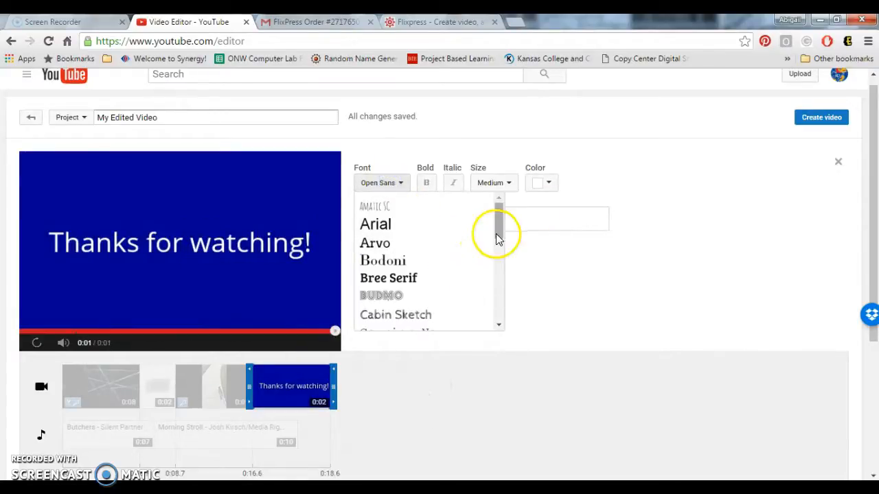
drag(499, 237, 496, 313)
click(424, 216)
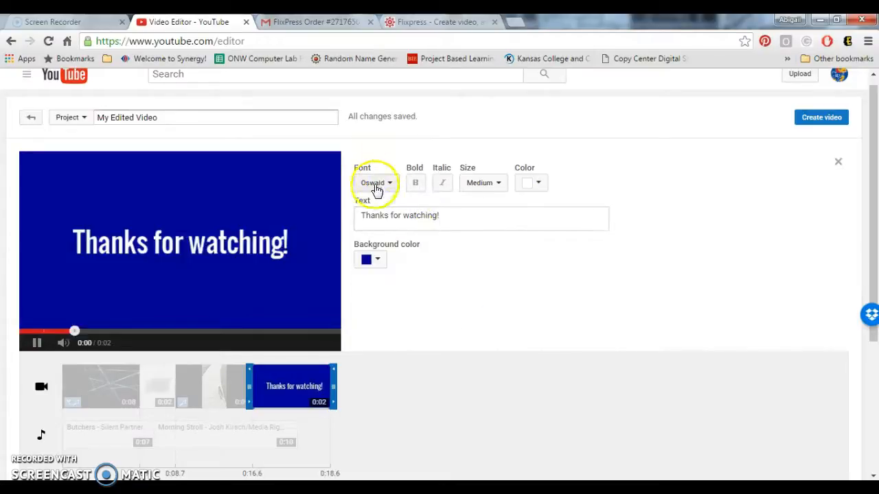
- Set the closing title's font to Pupcat and its size to X-Small
click(374, 183)
drag(496, 225, 508, 288)
click(400, 302)
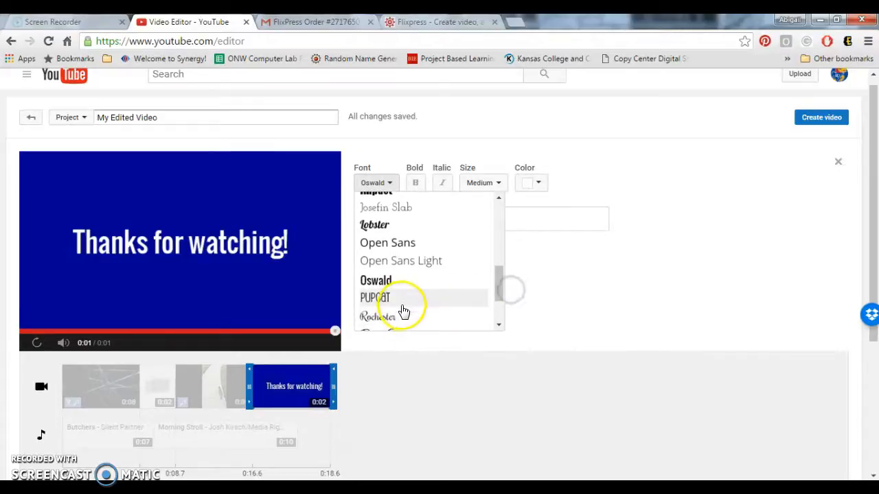
click(489, 183)
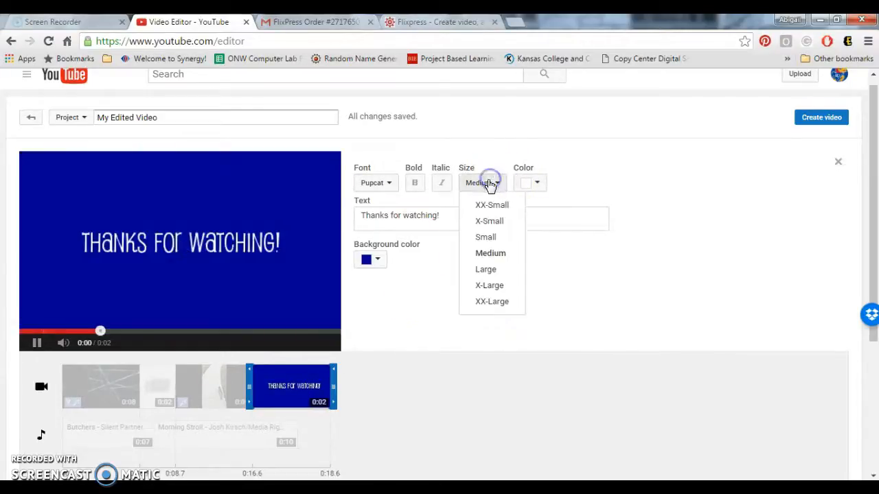
click(490, 220)
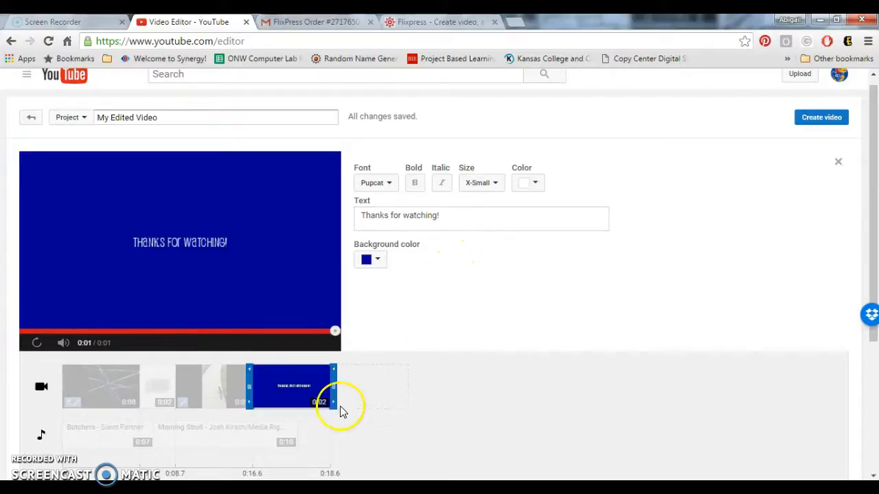
- Lengthen the closing title to about 6 seconds and extend the end of "Morning Stroll" to about 15 seconds, then pause the preview
drag(337, 404, 332, 385)
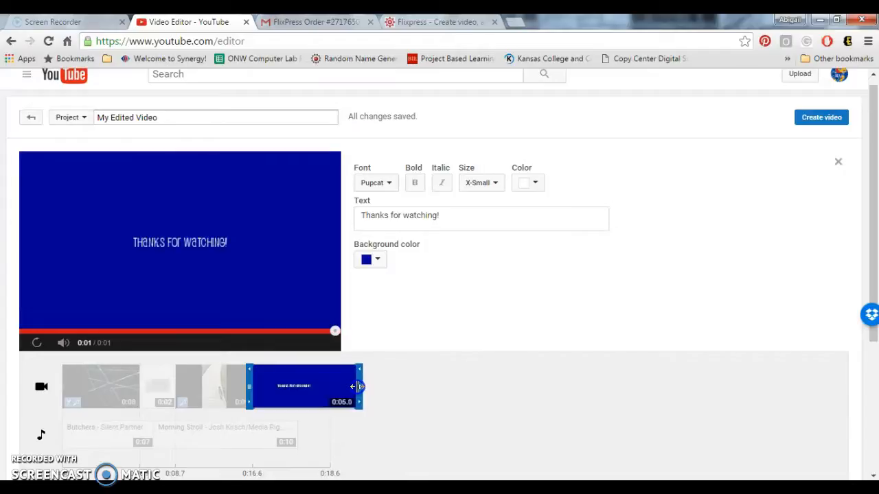
drag(358, 387, 361, 387)
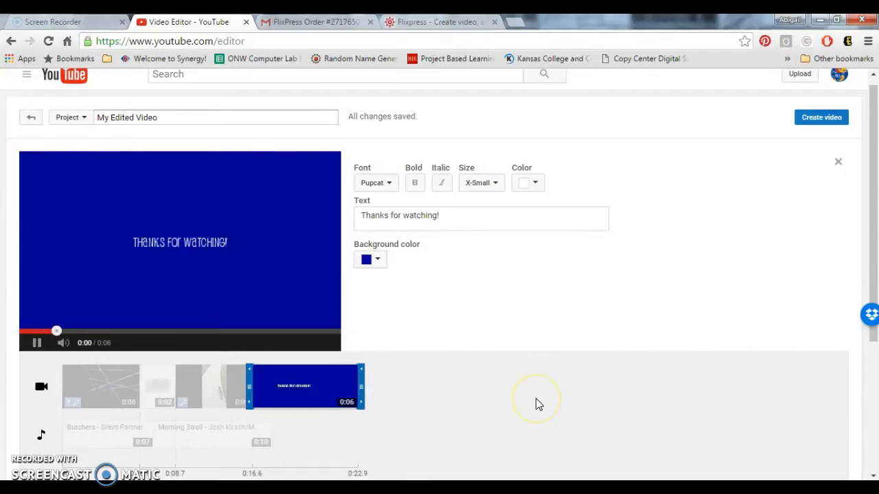
click(210, 435)
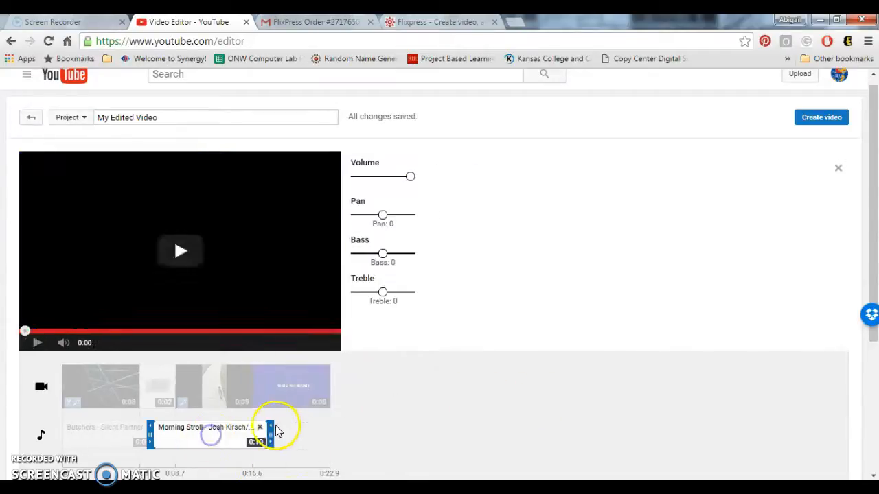
drag(270, 432, 334, 433)
click(35, 341)
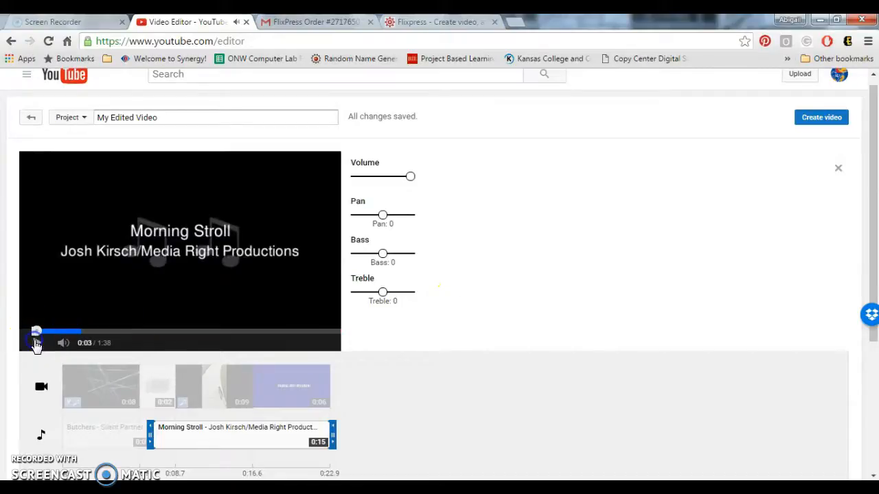
click(837, 168)
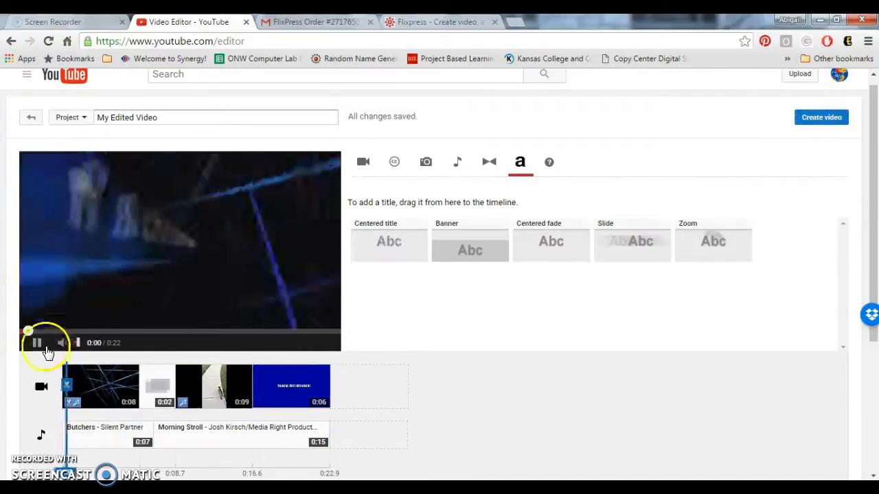
click(45, 346)
- Add a Color fade transition after the closing title and open the settings of the "Morning Stroll" track
click(489, 162)
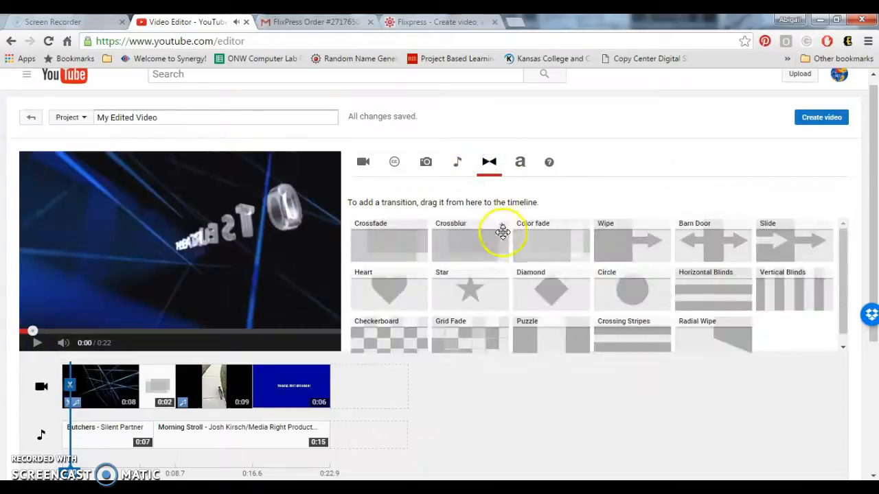
drag(541, 252, 385, 391)
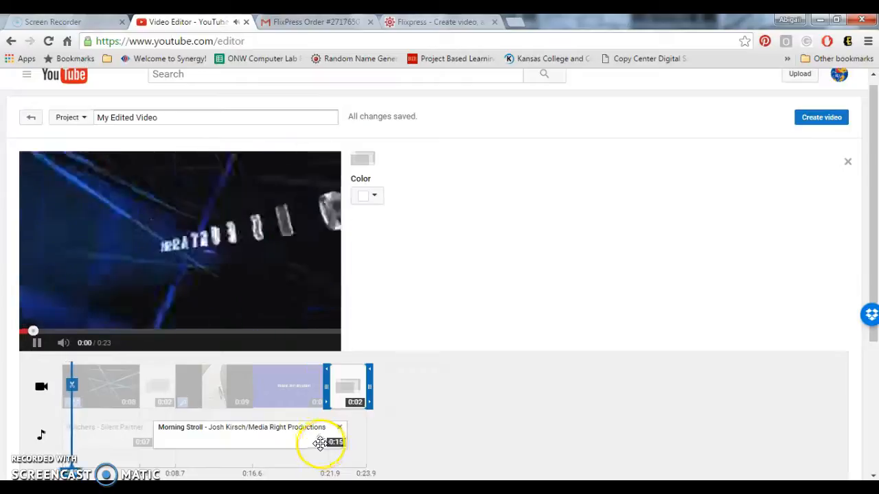
click(320, 441)
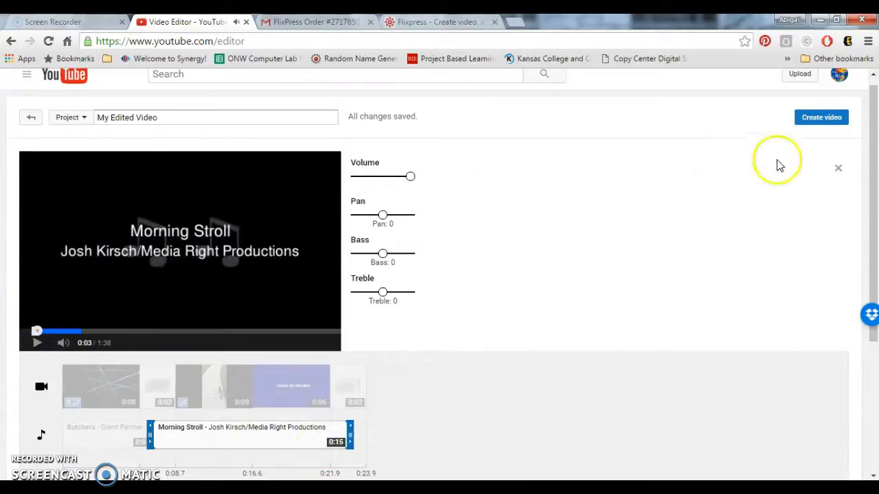
- Create the video from the finished project and save a new title for it beginning with "New"
scroll(862, 171, down, 1)
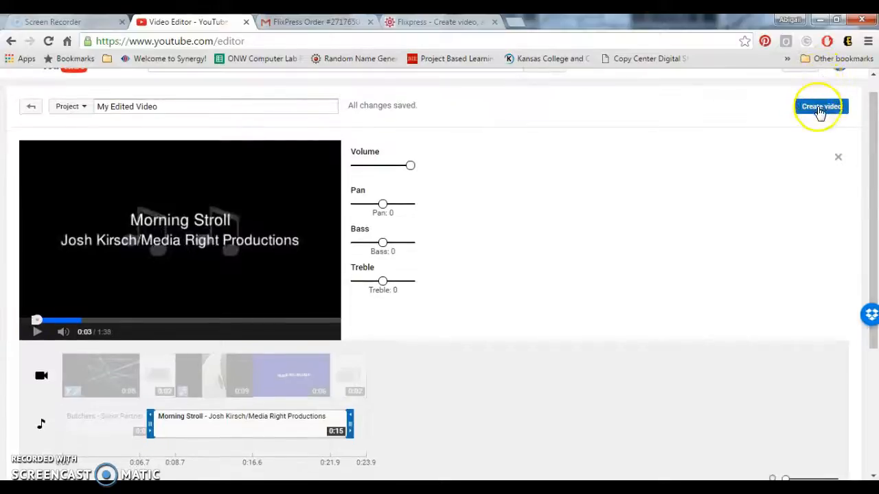
click(819, 110)
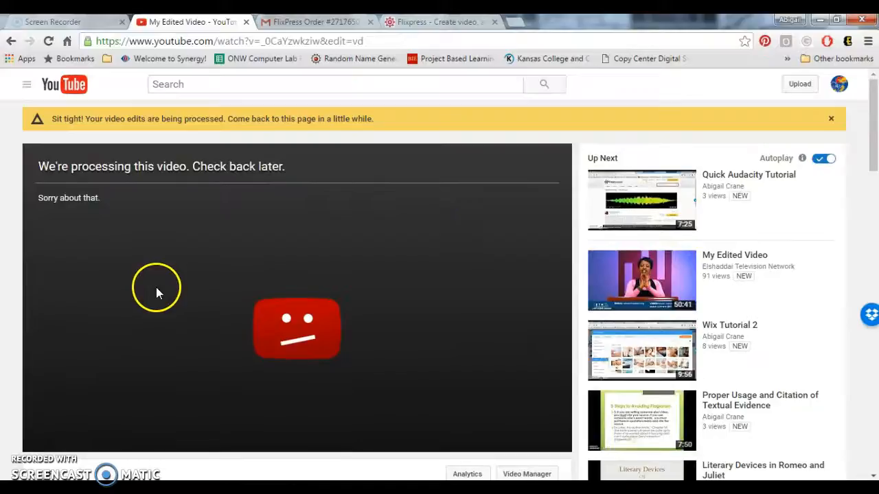
scroll(863, 88, down, 2)
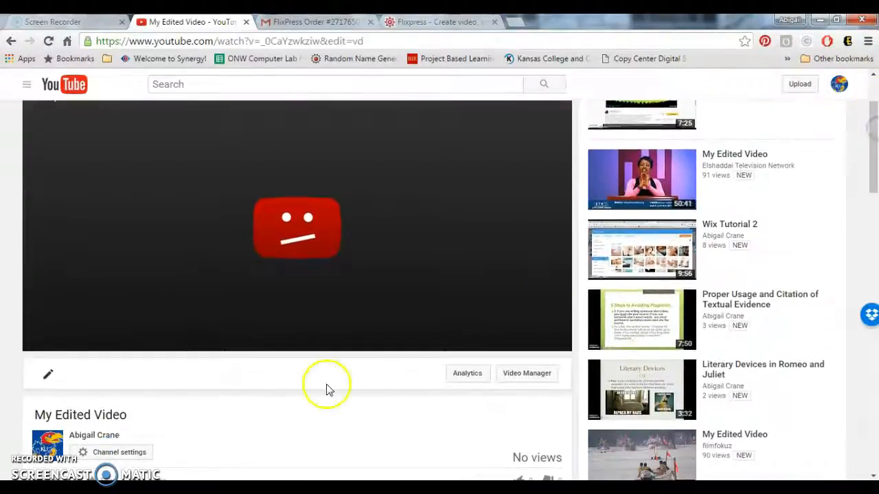
click(112, 412)
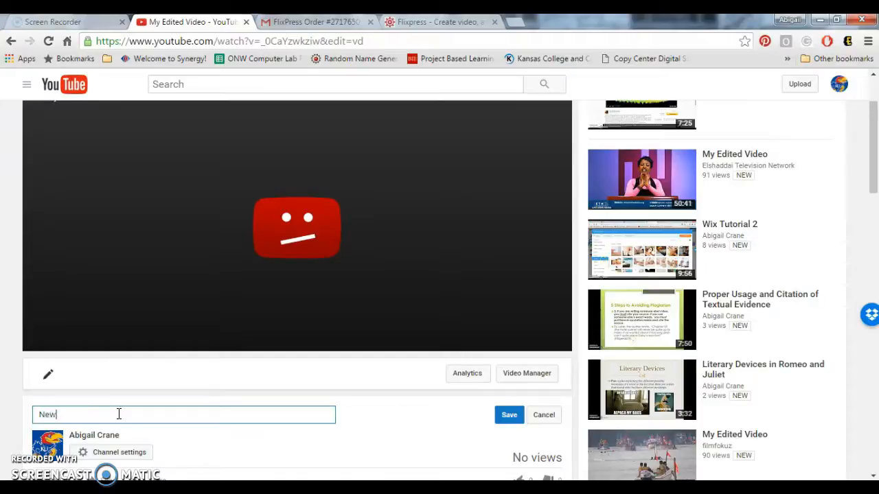
click(509, 415)
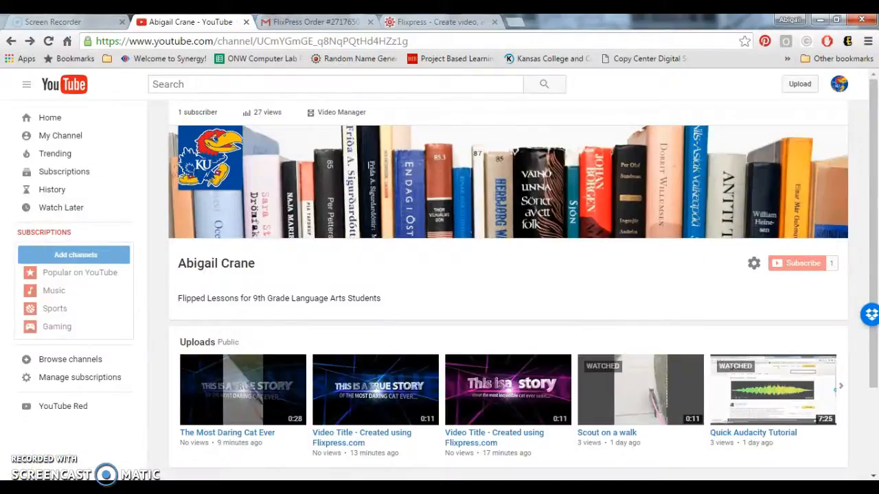
- Play the uploaded video "The Most Daring Cat Ever" from the channel page in full screen
click(235, 384)
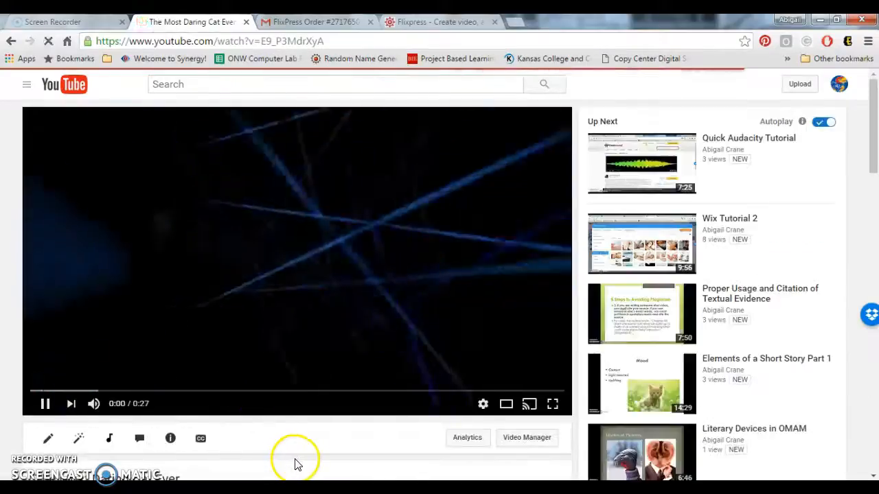
click(555, 407)
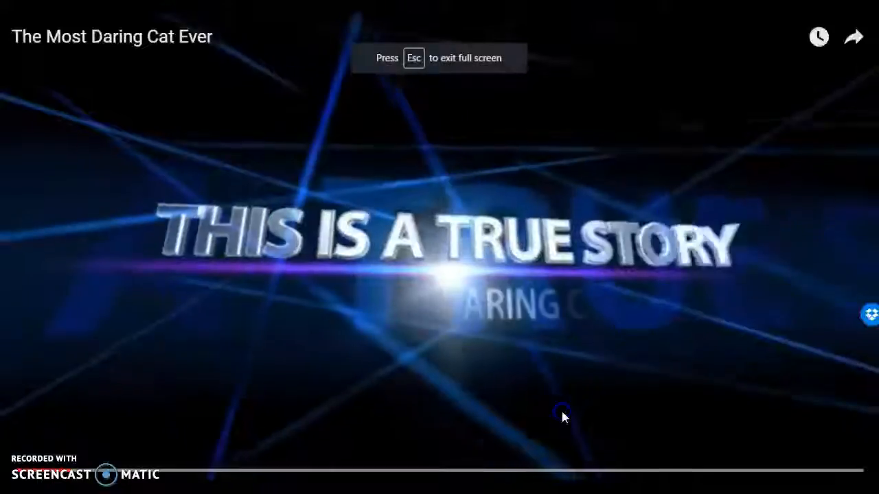